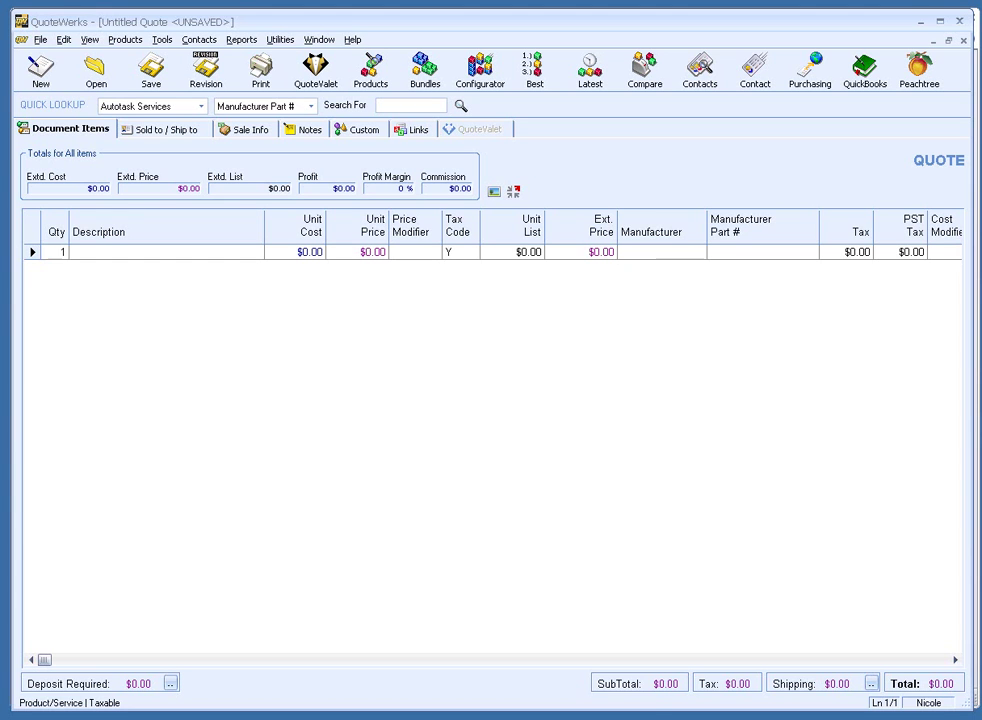
# Create a new quote from the template New Servers and Laptops Pk 1.
pyautogui.click(38, 40)
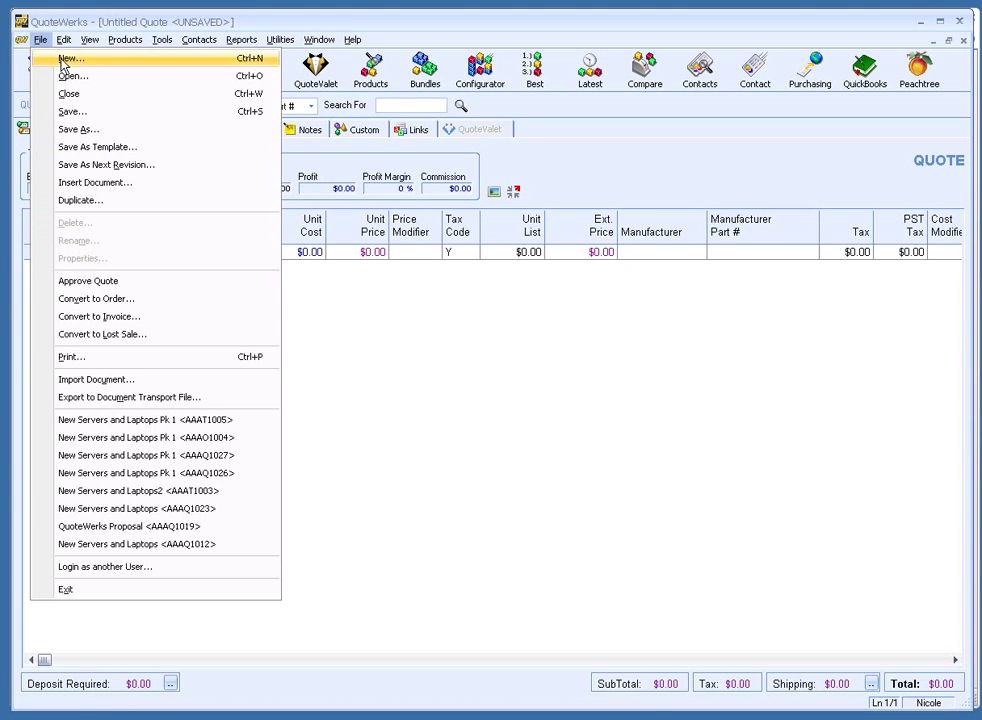
pyautogui.click(125, 63)
pyautogui.click(356, 316)
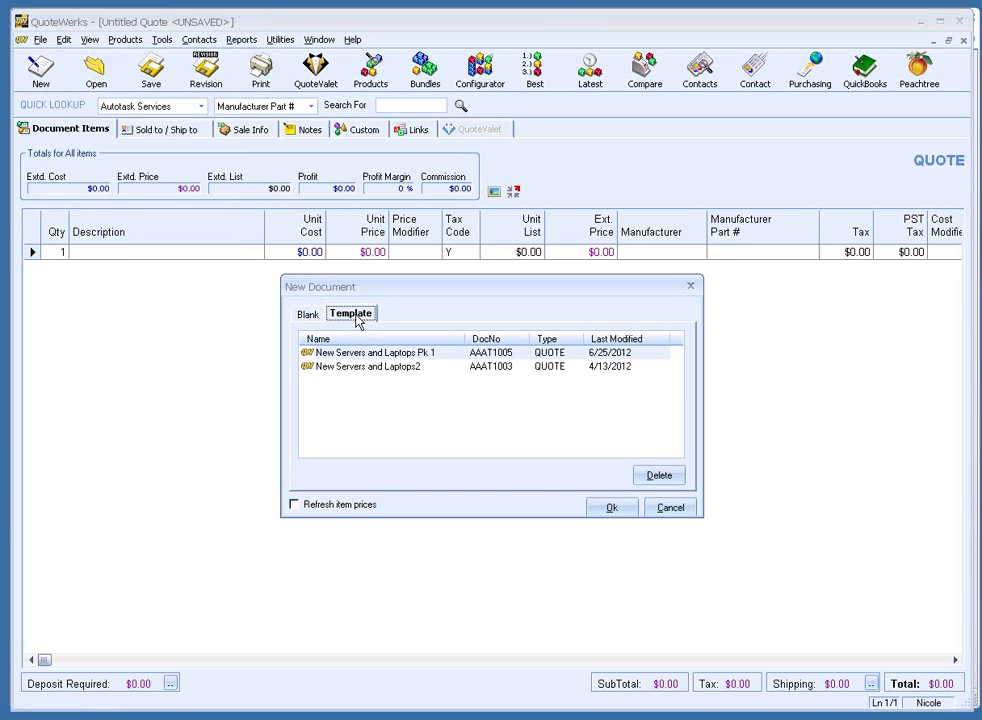
pyautogui.click(453, 355)
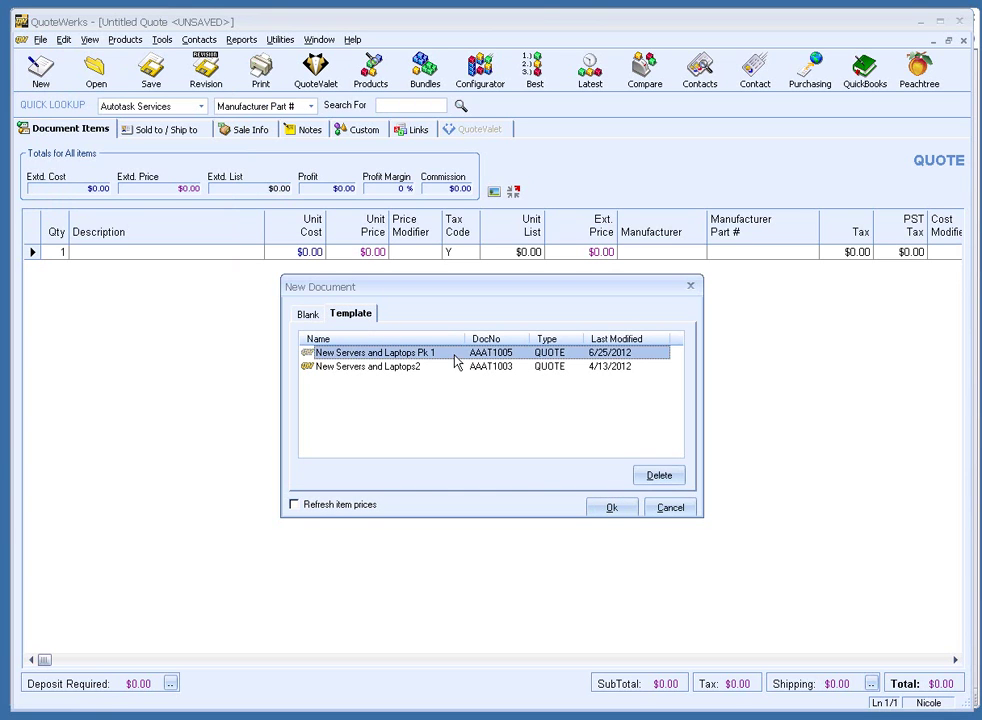
pyautogui.click(604, 510)
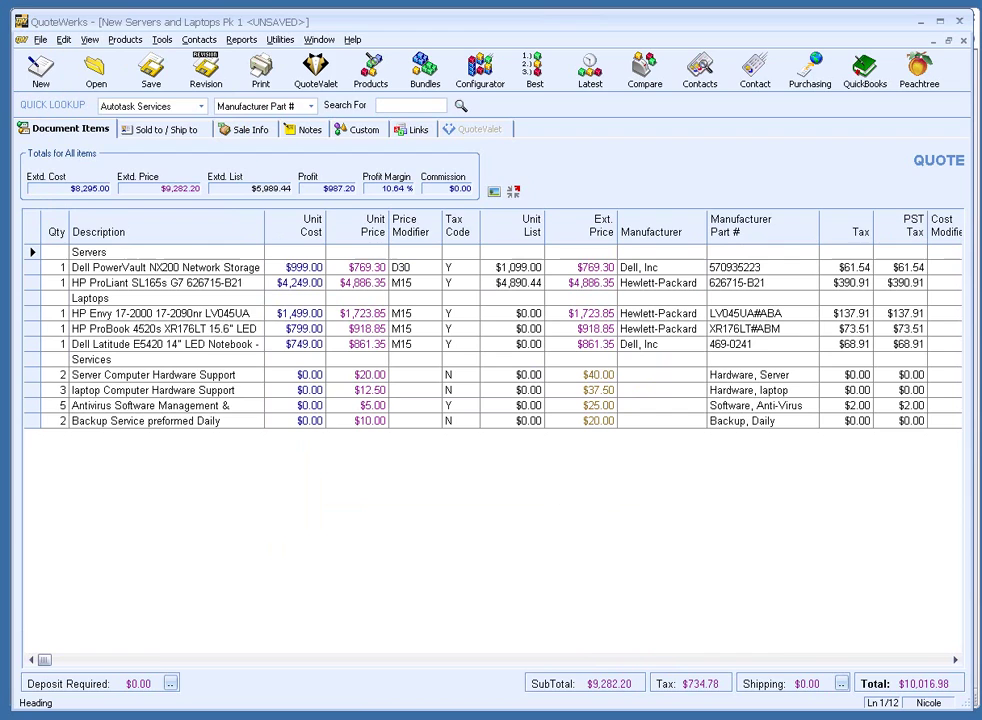
# View the business contacts in Outlook, return to the quote, and look up the Sold to contact by the customer's last name.
pyautogui.hotkey('alt', 'Tab')
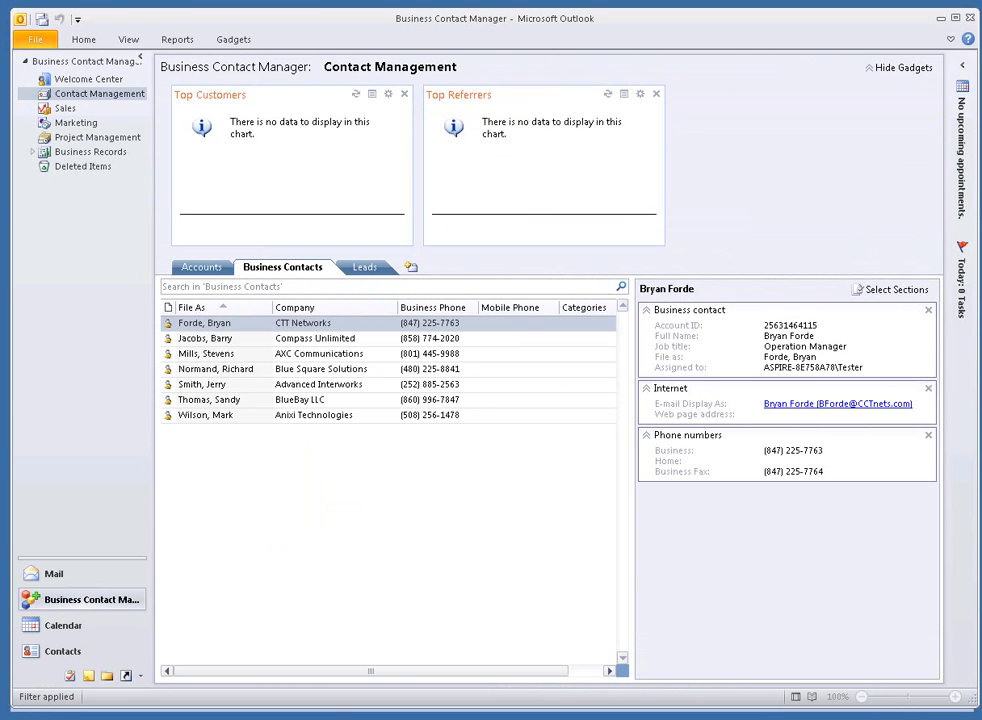
pyautogui.hotkey('alt', 'Tab')
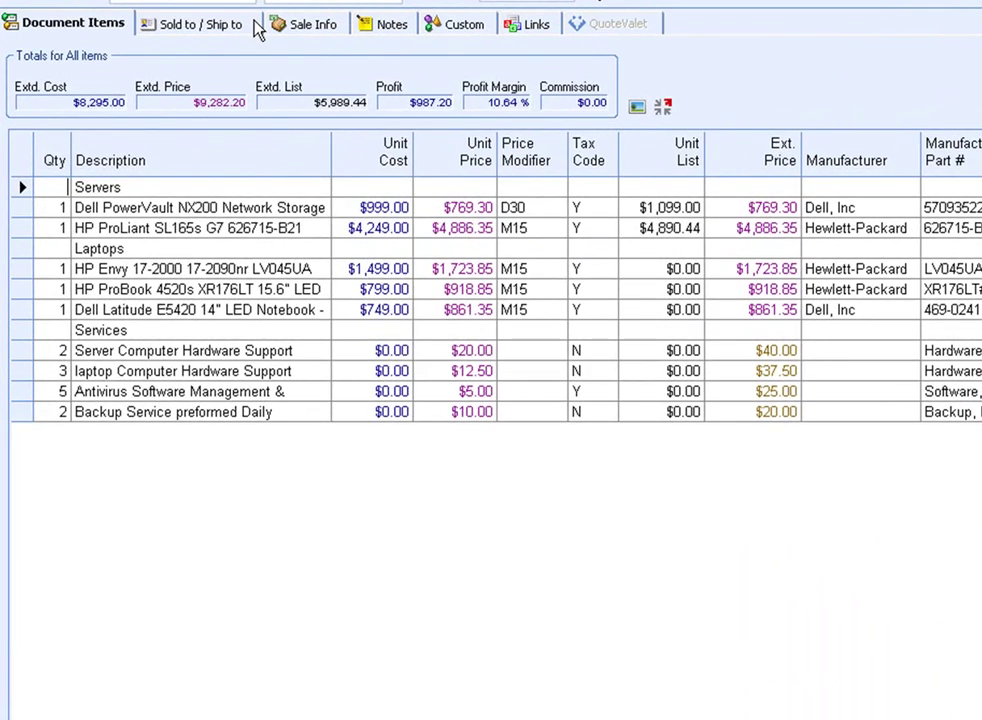
pyautogui.click(244, 50)
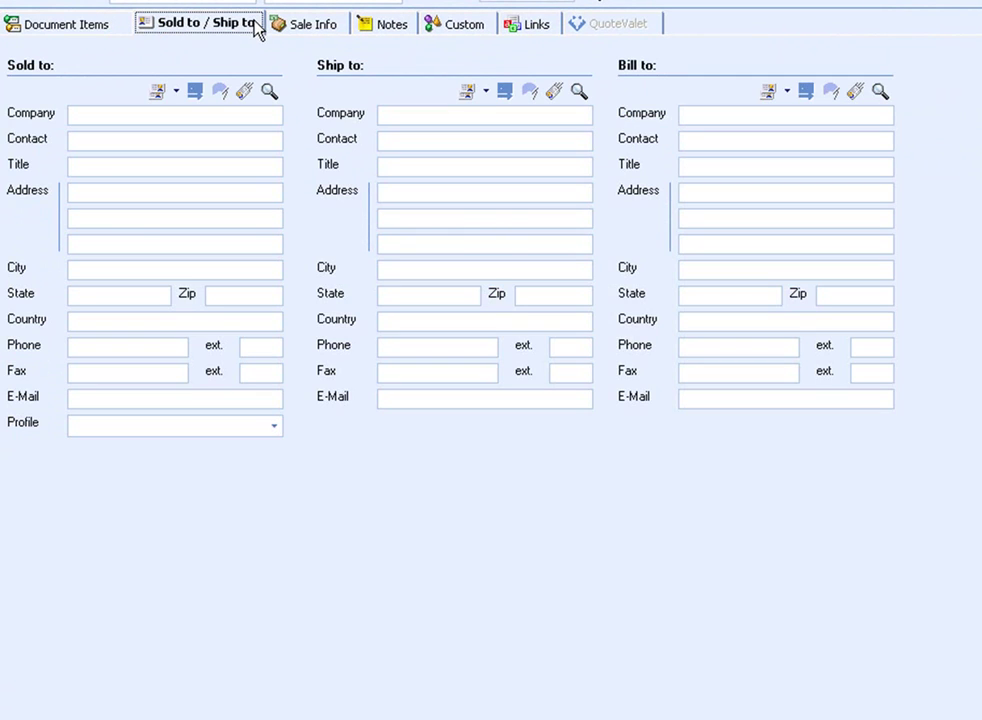
pyautogui.click(268, 92)
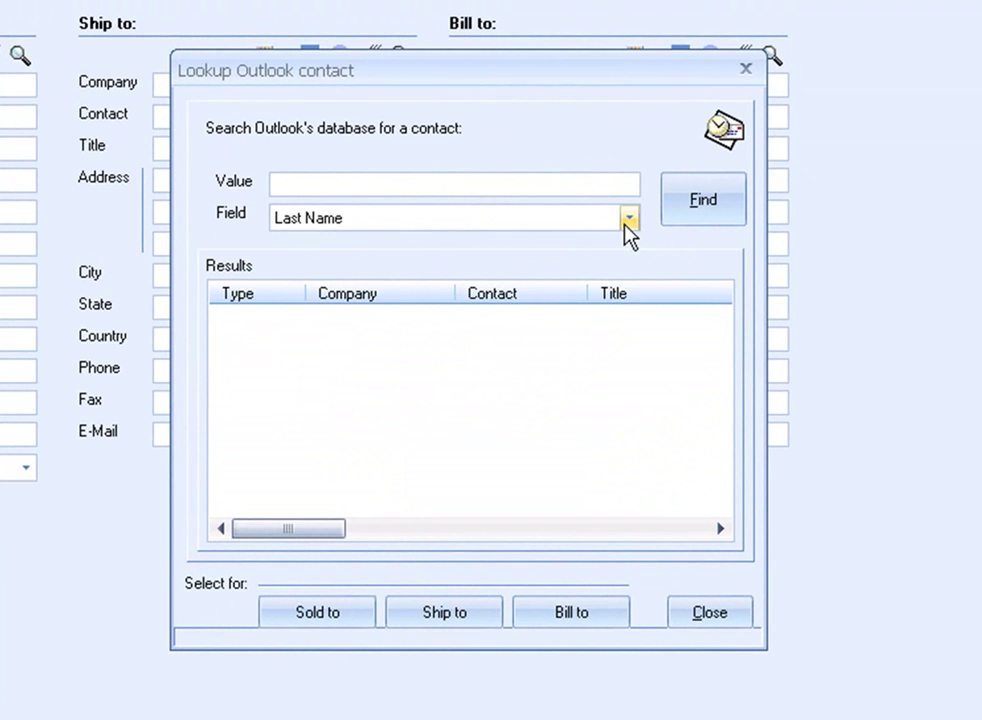
pyautogui.click(628, 218)
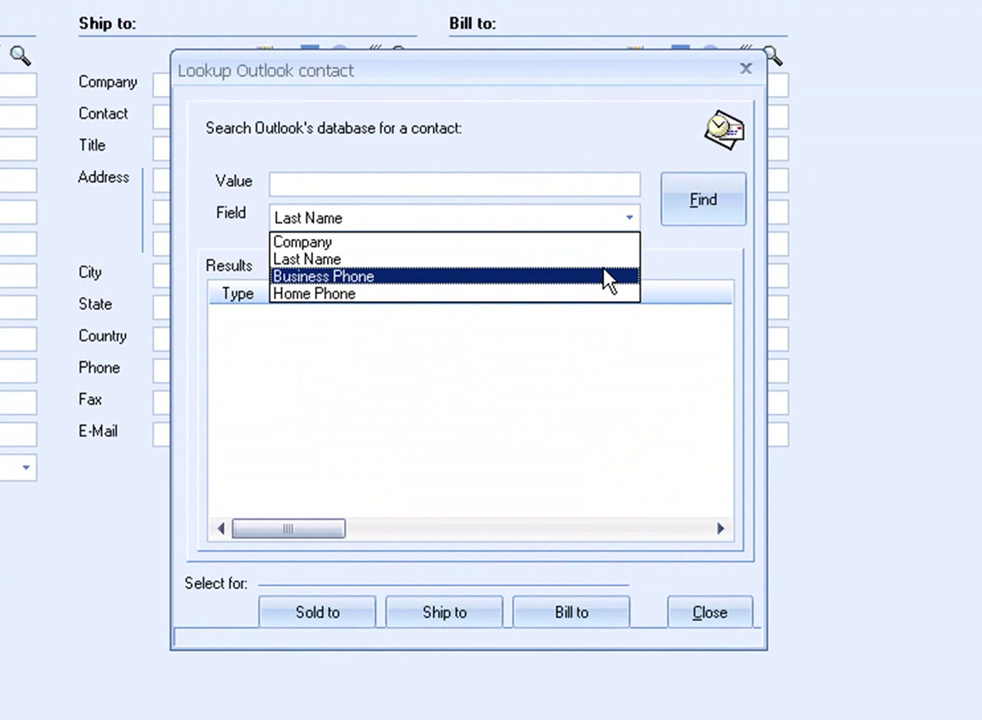
pyautogui.click(606, 261)
pyautogui.write('f')
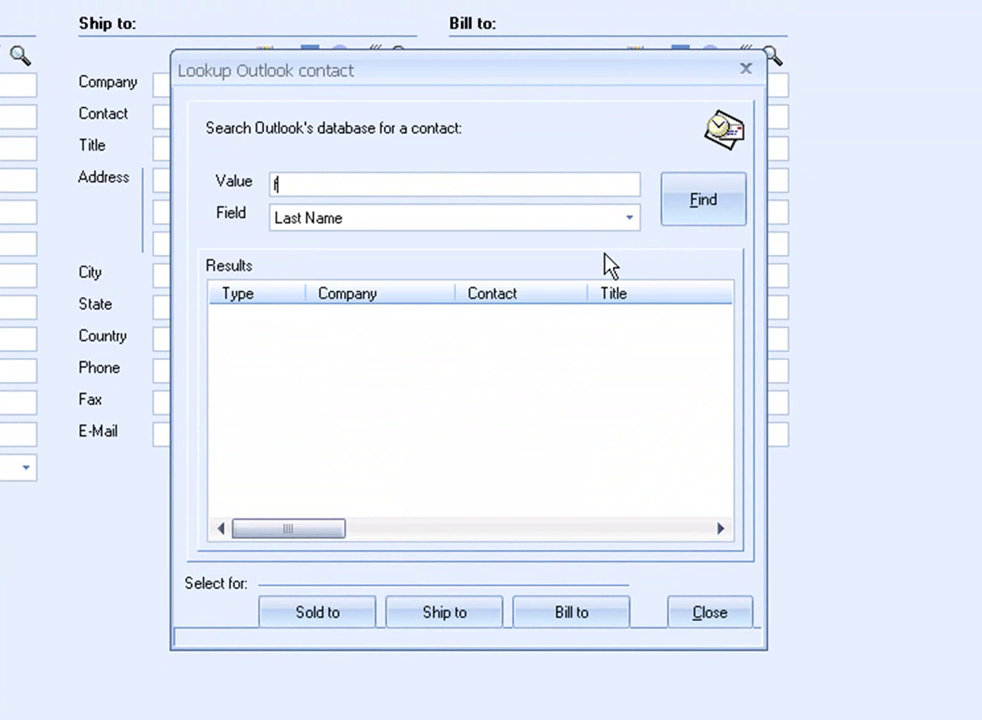
pyautogui.write('orde')
pyautogui.click(686, 219)
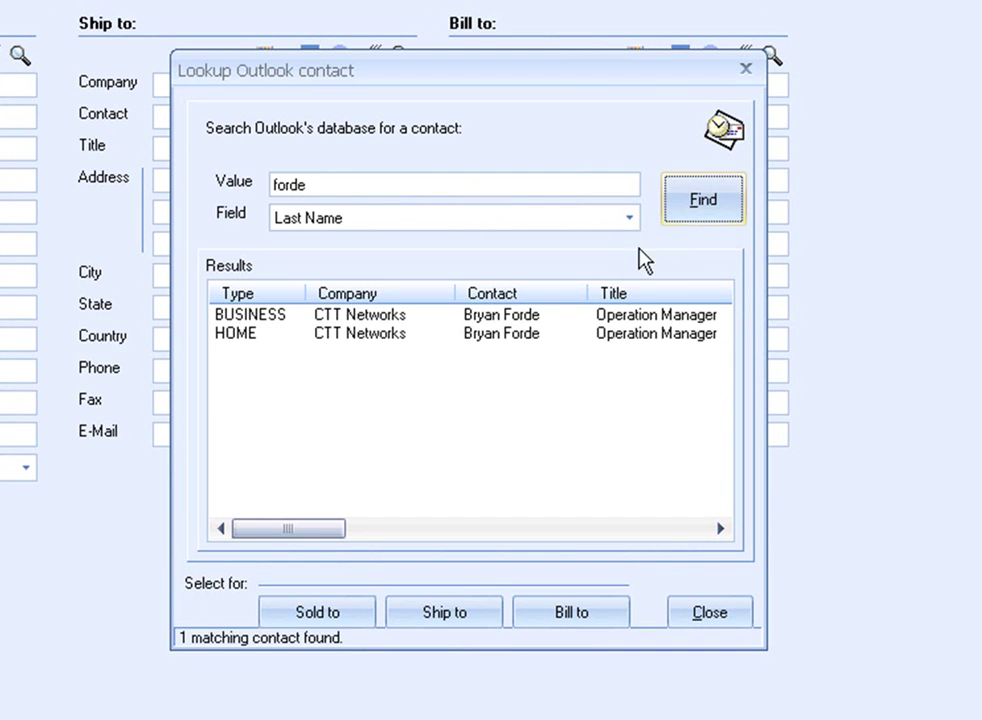
# Insert the found CTT Networks contact's BUSINESS record into the quote's Sold to and Ship to areas and close the lookup.
pyautogui.click(574, 321)
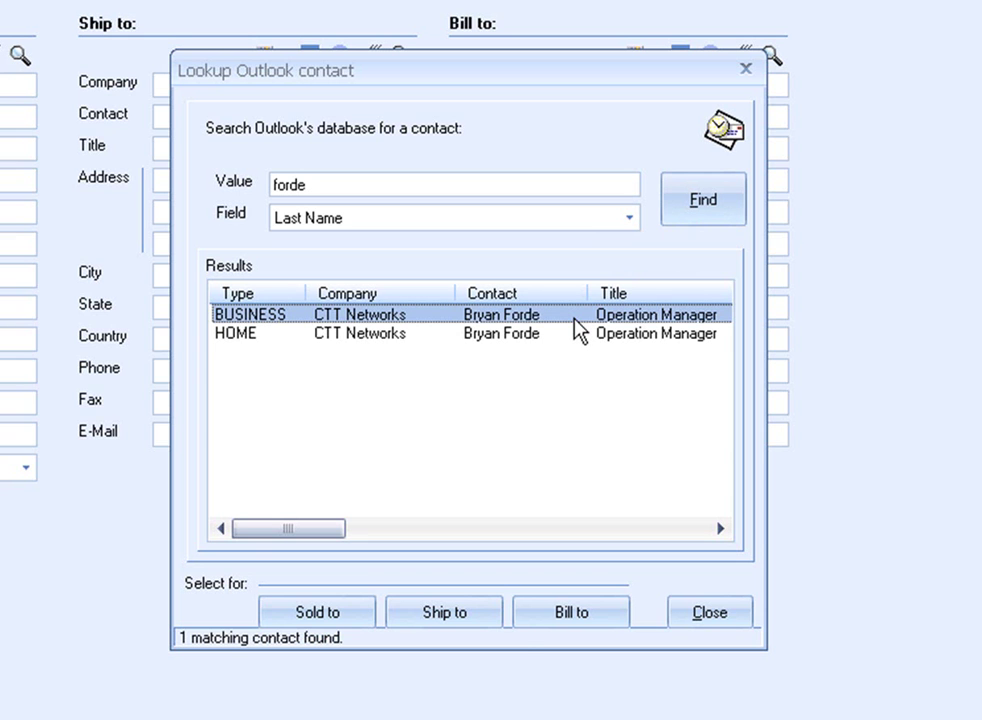
pyautogui.doubleClick(578, 320)
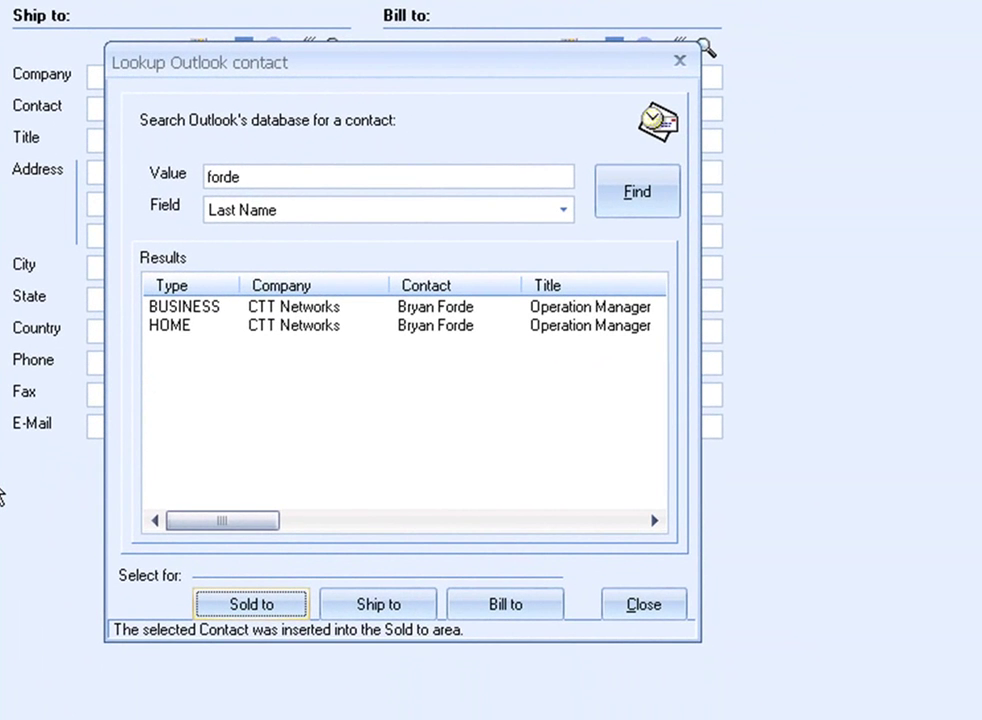
pyautogui.click(376, 618)
pyautogui.click(504, 609)
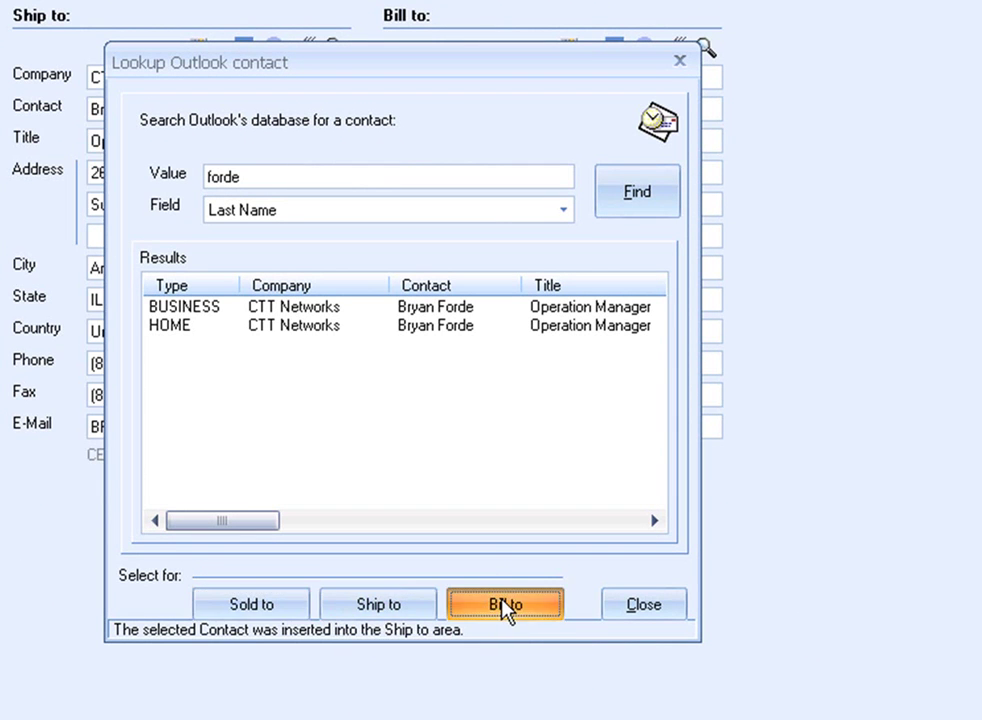
pyautogui.click(641, 606)
# Fill the quote's Bill to area by copying the details from Sold to.
pyautogui.click(646, 48)
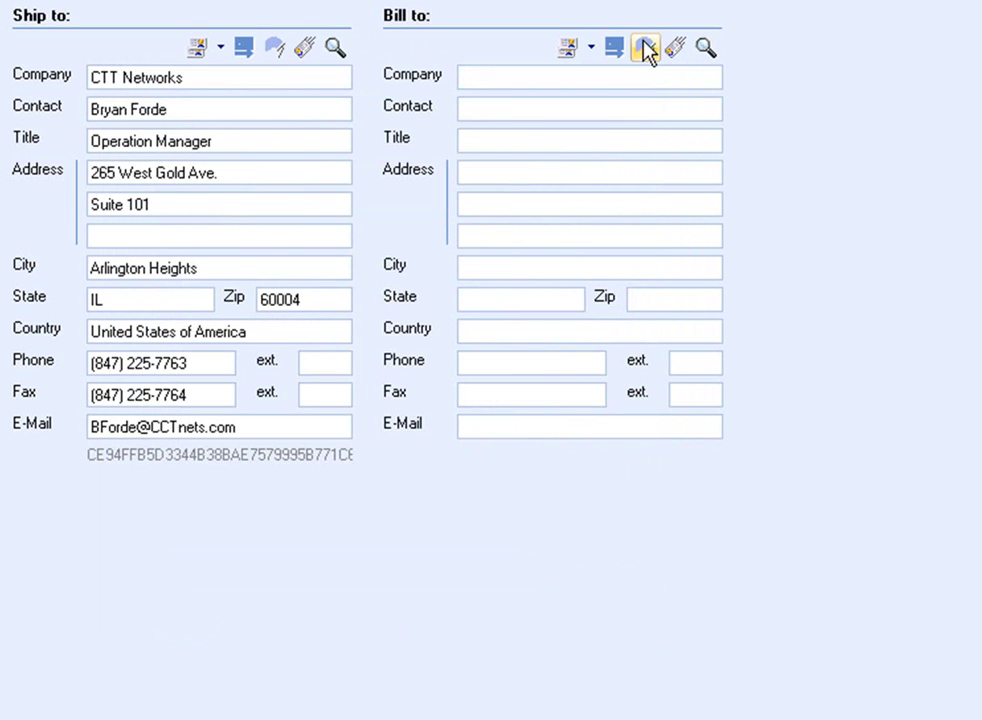
pyautogui.click(591, 50)
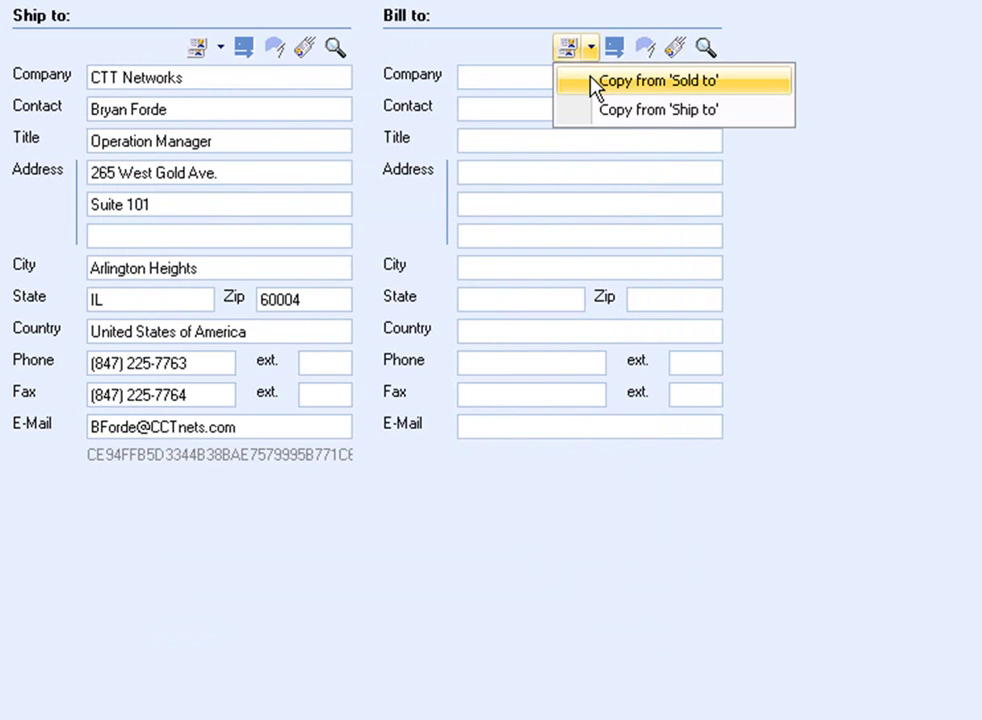
pyautogui.click(596, 82)
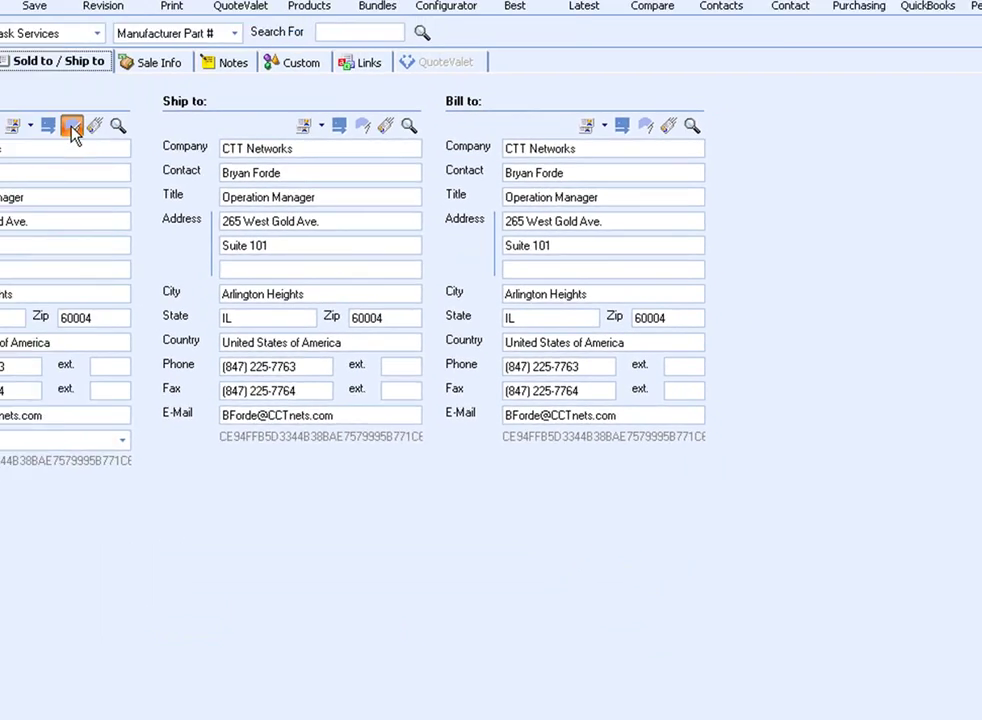
# Switch to Outlook, select the CTT Networks business contact, and retrieve it into the quote's Sold to area.
pyautogui.click(72, 127)
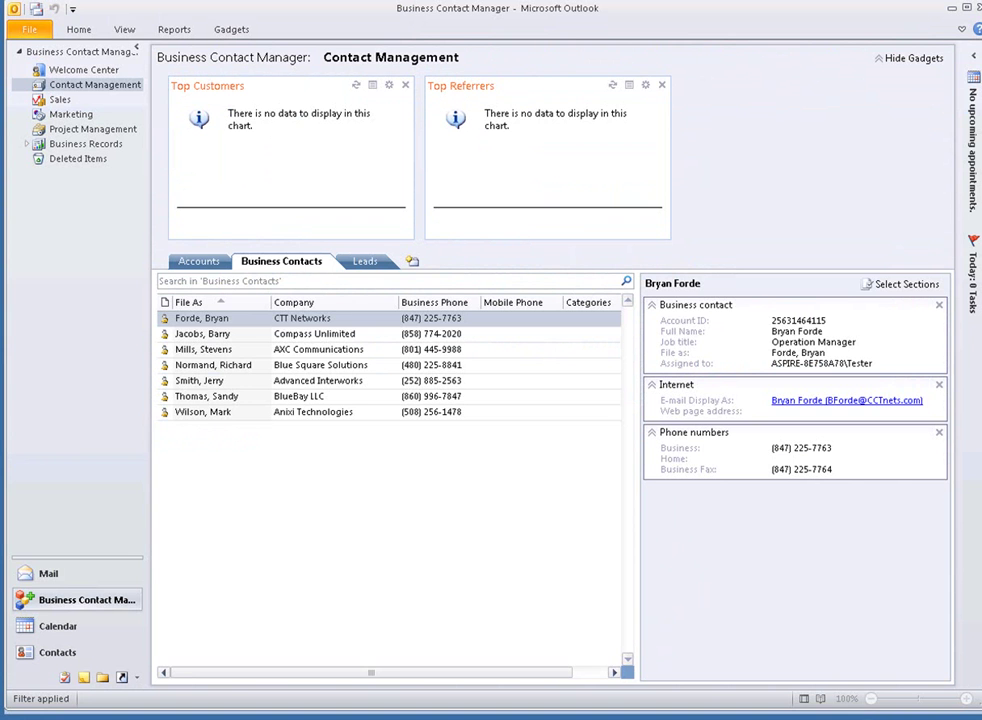
pyautogui.click(240, 318)
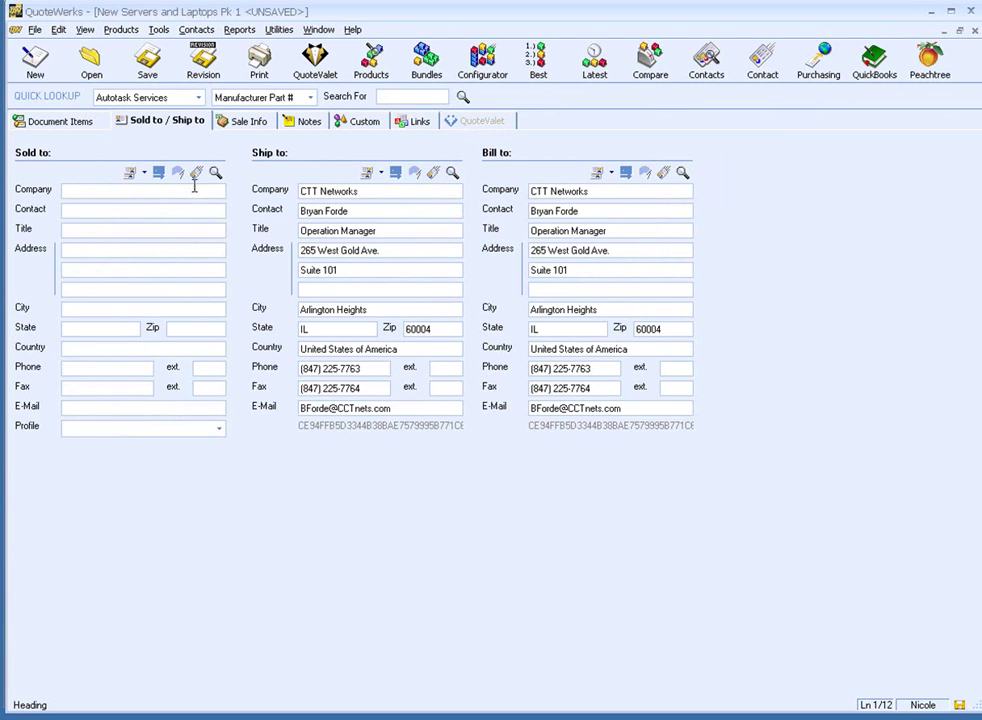
pyautogui.click(197, 174)
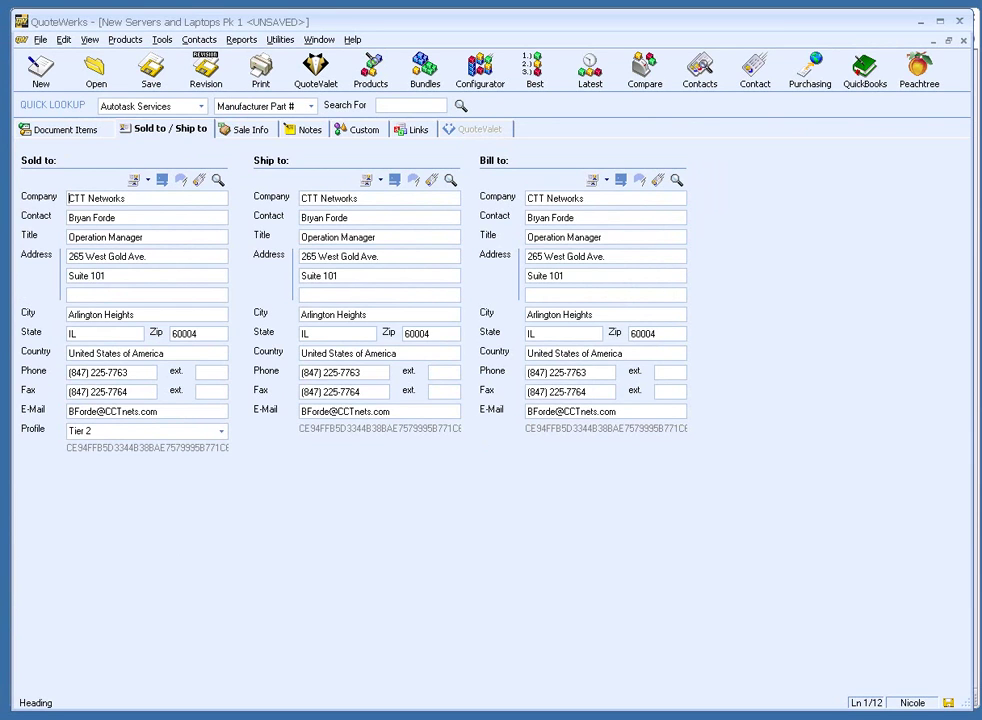
# Open the DataLink setup from the advanced Outlook integration settings of the contact manager.
pyautogui.click(205, 40)
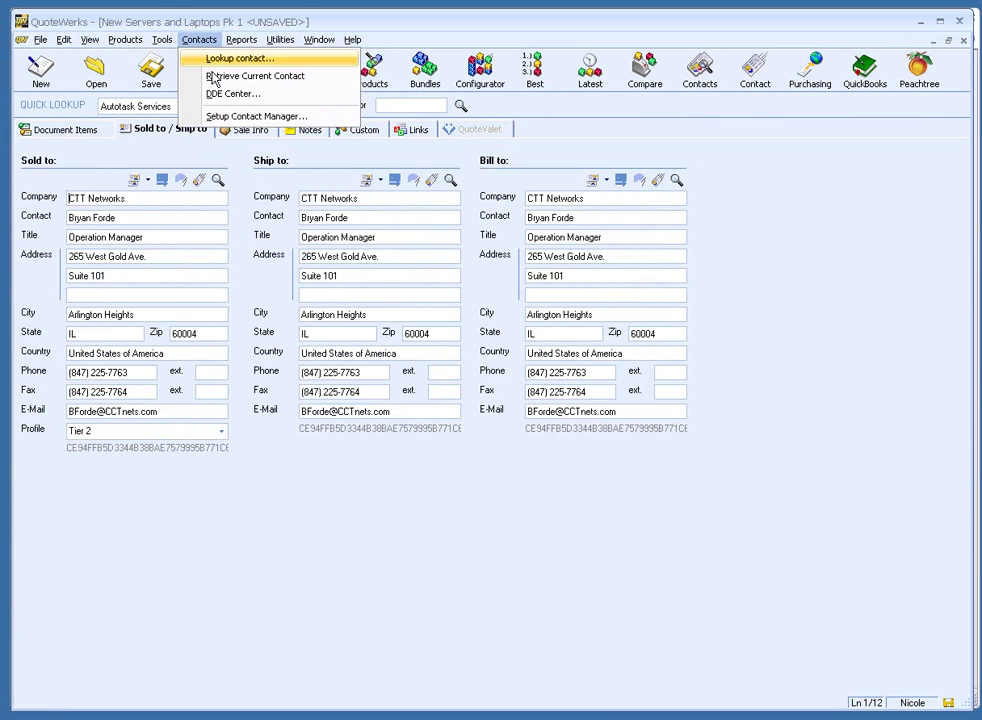
pyautogui.click(320, 118)
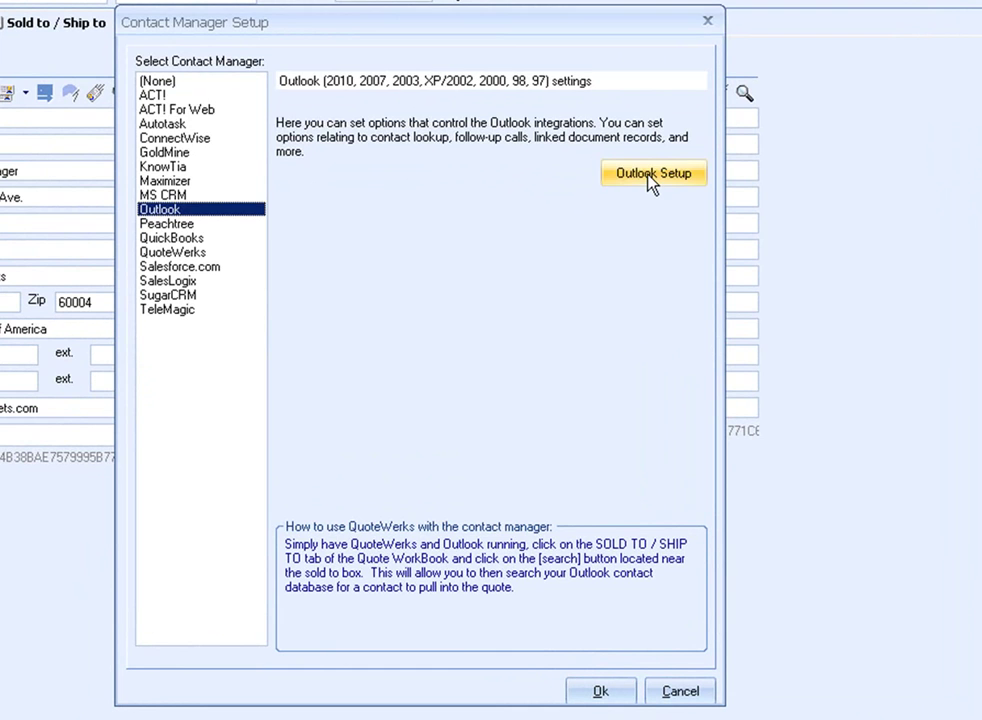
pyautogui.click(651, 178)
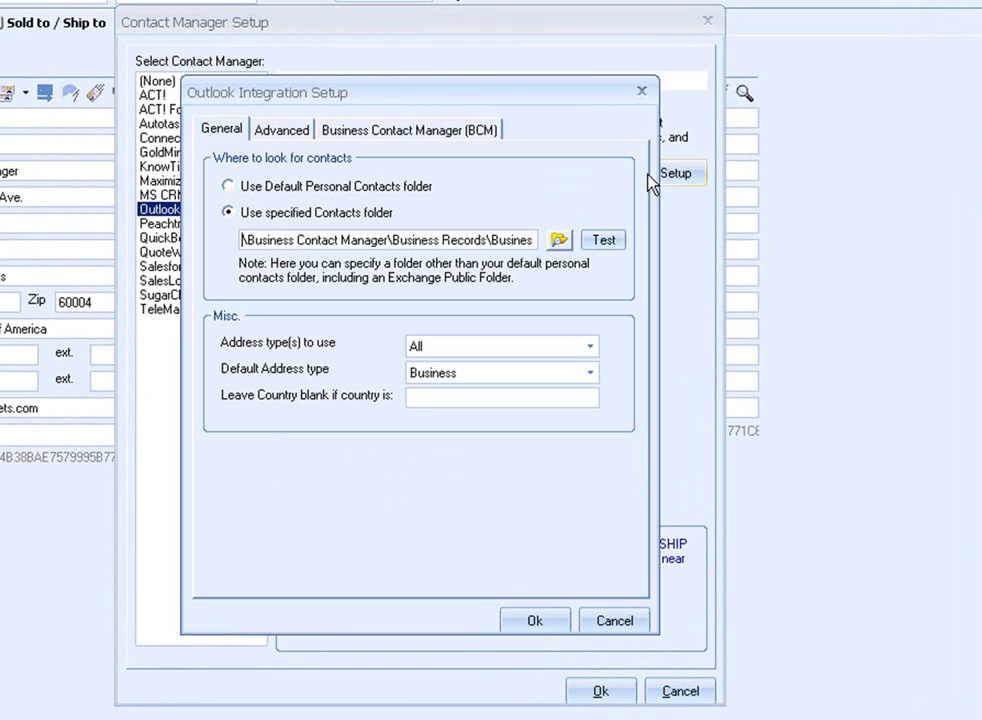
pyautogui.click(278, 134)
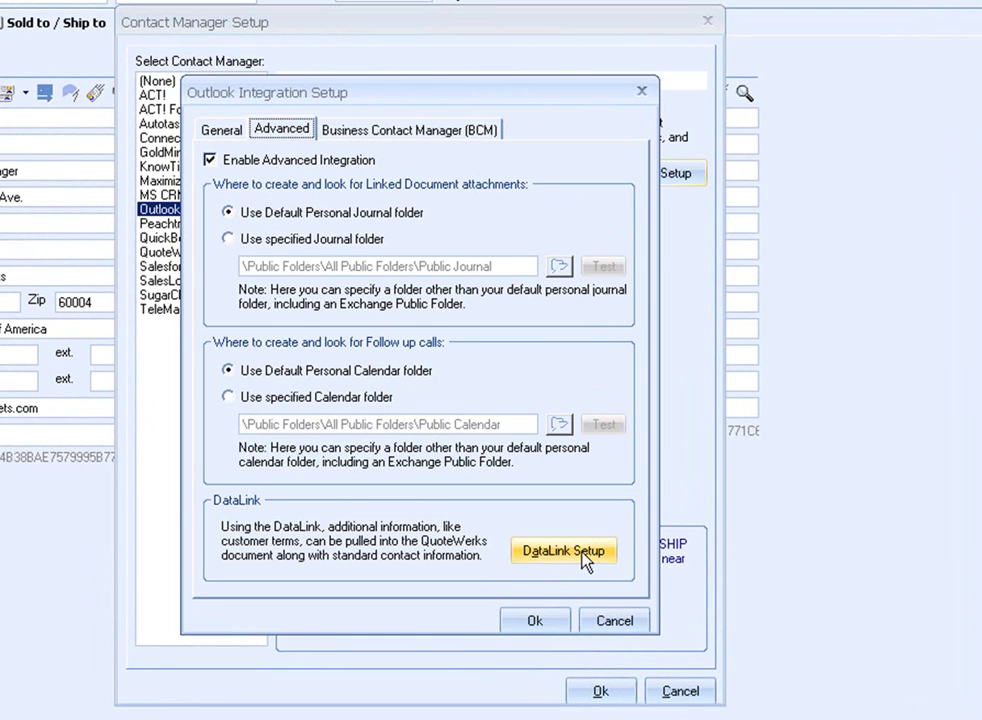
pyautogui.click(614, 558)
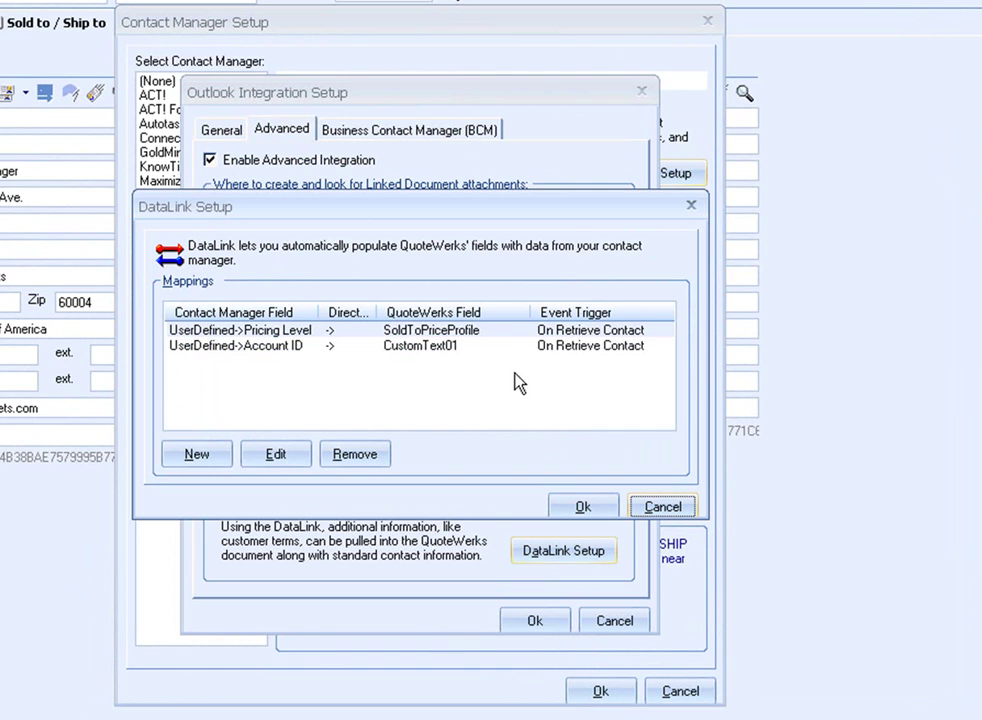
# Examine the DataLink mappings for Pricing Level and Account ID, and close the setup dialogs.
pyautogui.click(506, 333)
pyautogui.click(507, 347)
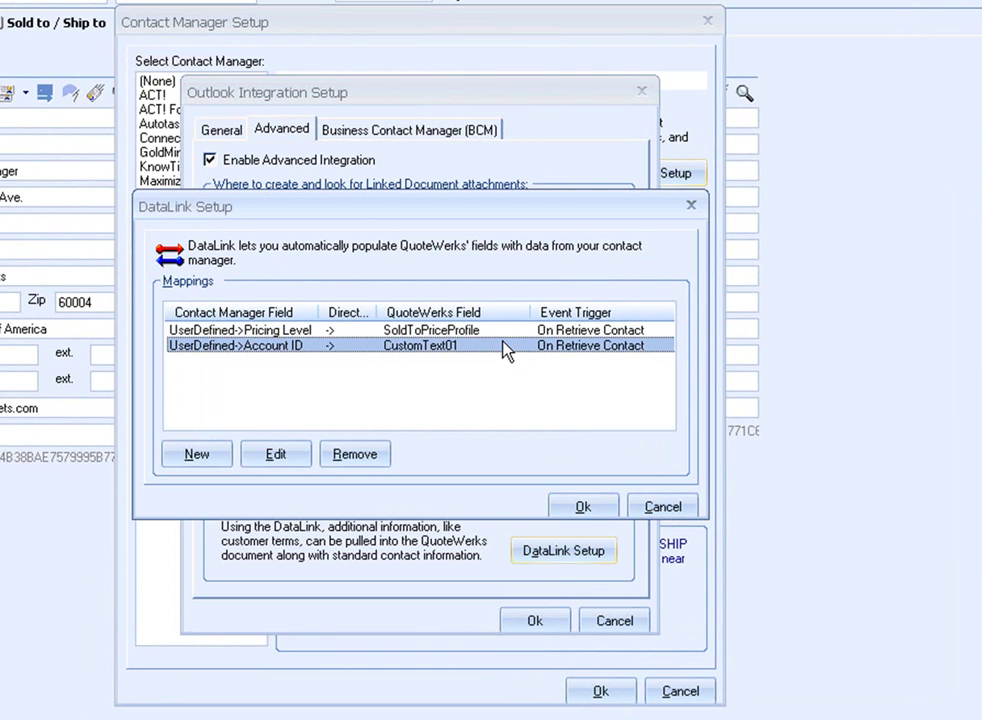
pyautogui.click(510, 336)
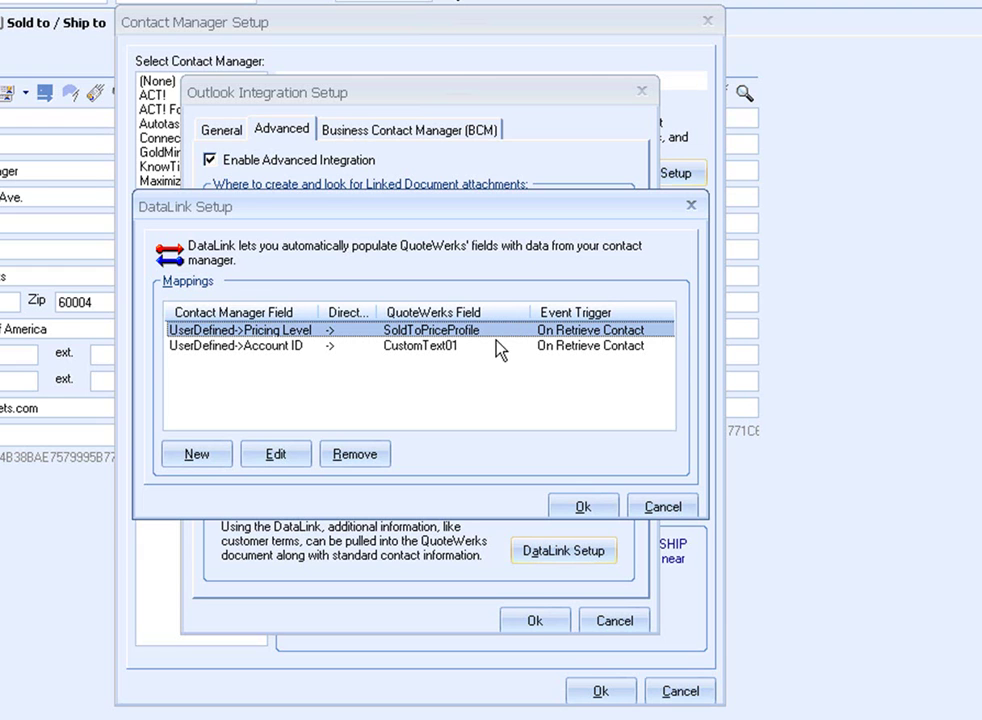
pyautogui.click(500, 346)
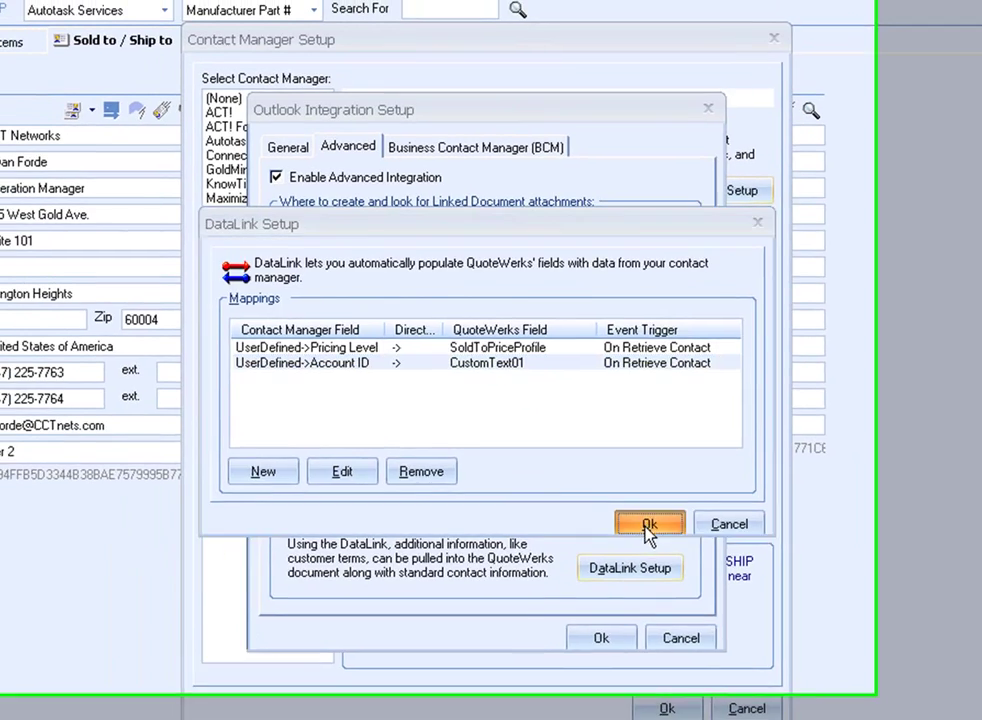
pyautogui.click(583, 506)
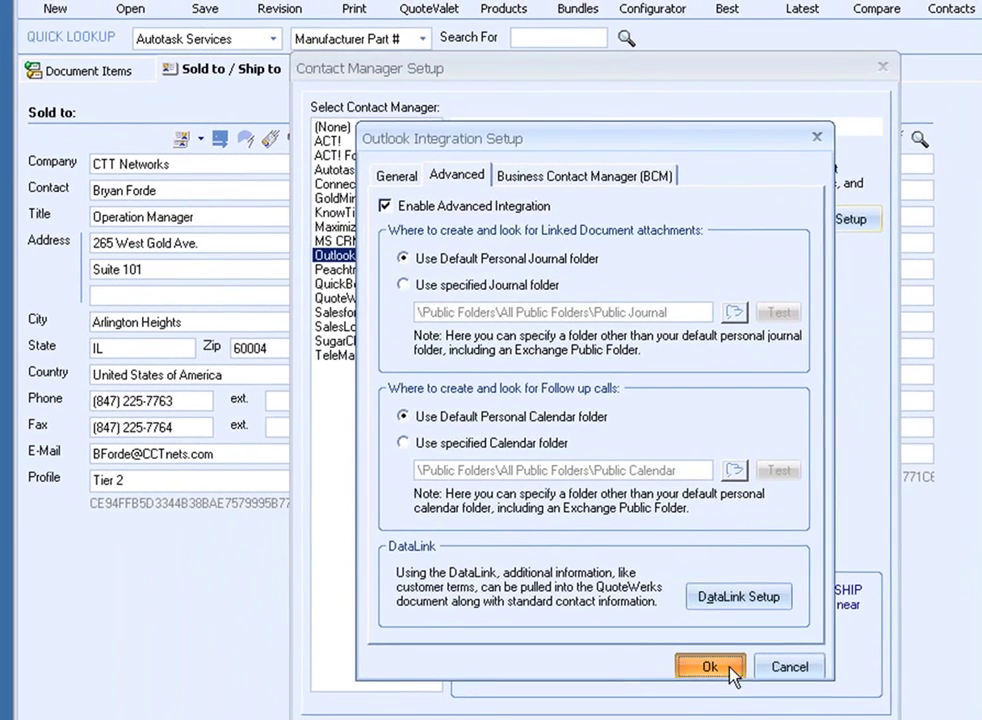
pyautogui.click(733, 669)
pyautogui.press('Return')
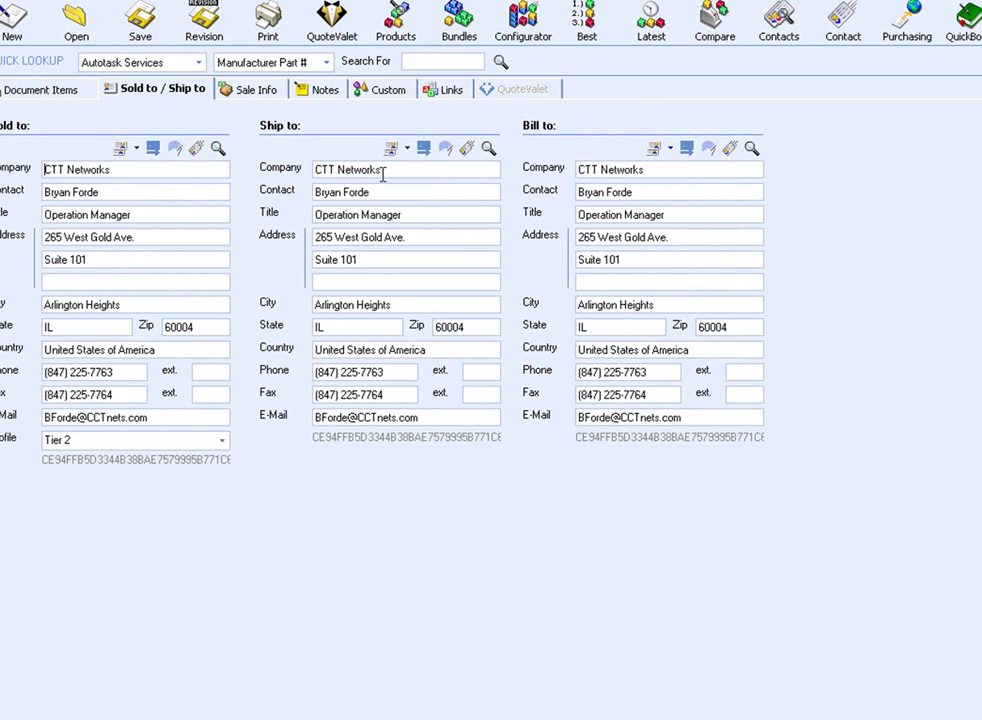
# Check the quote's custom fields and save the quote as New Servers and Laptops Pk 1 with a linked Outlook document.
pyautogui.click(395, 93)
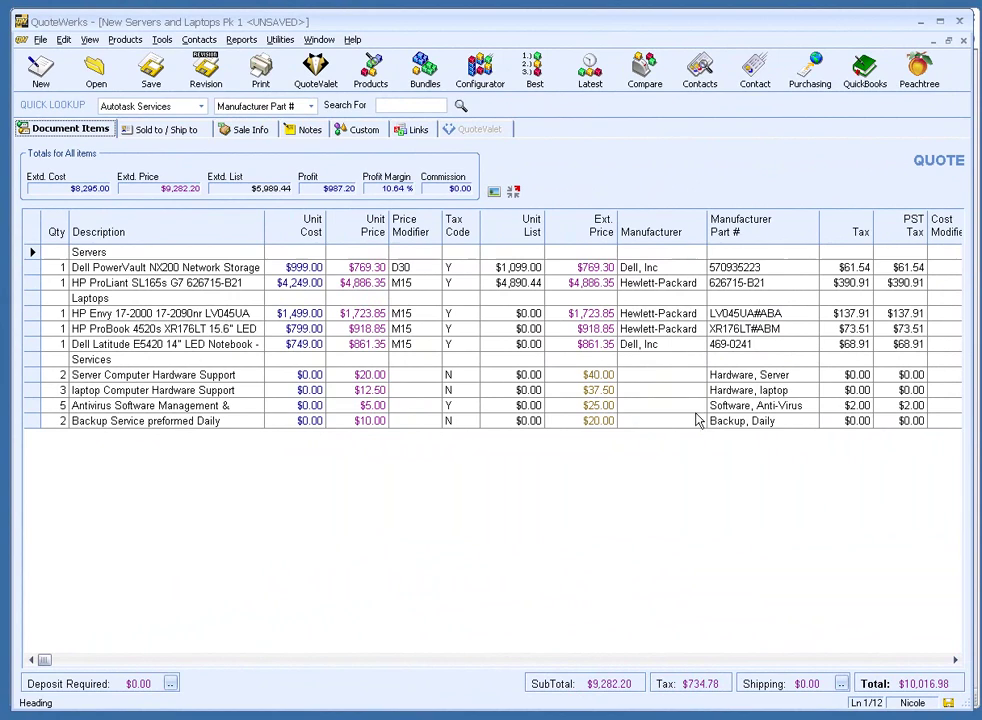
pyautogui.click(169, 80)
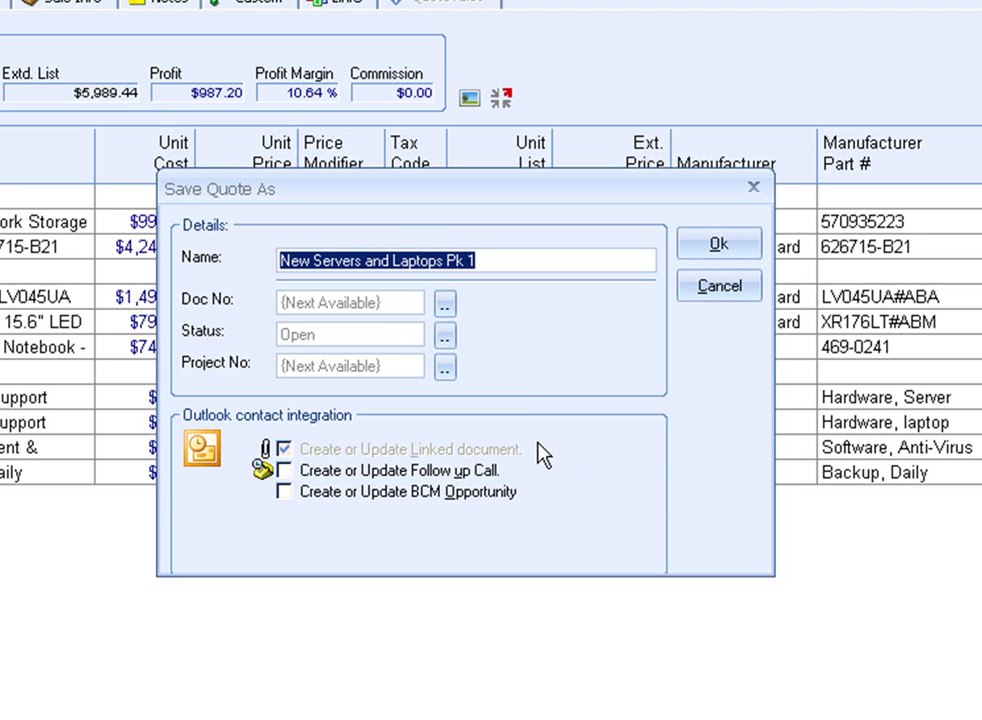
pyautogui.click(702, 248)
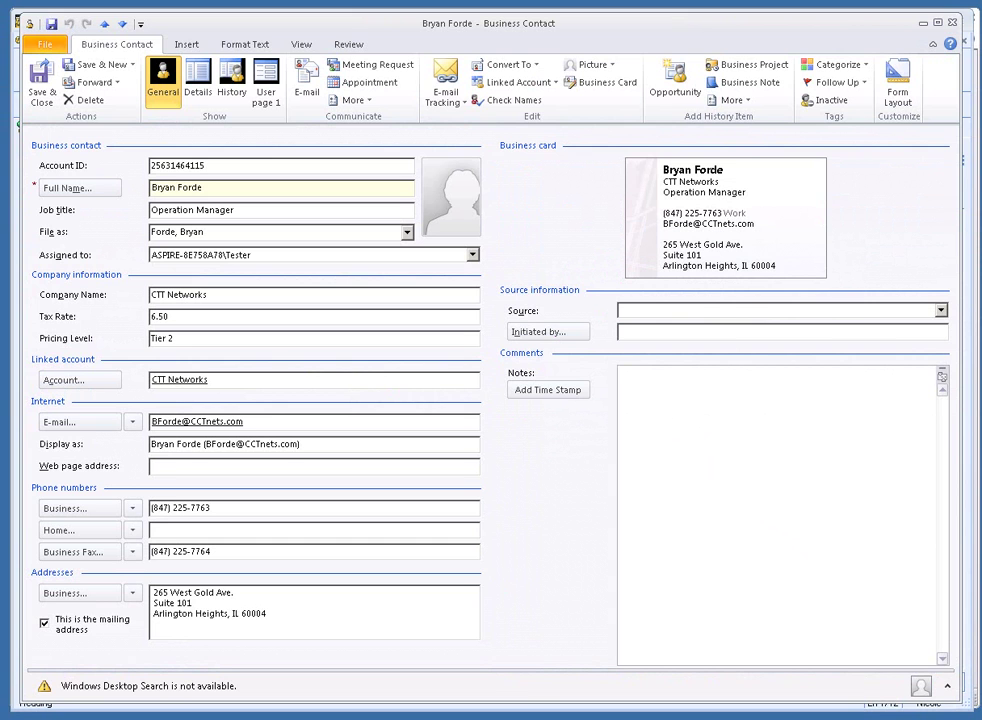
# Open the linked QuoteWerks document New Servers and Laptops Pk 1 from the business contact's communication history in Outlook.
pyautogui.click(235, 97)
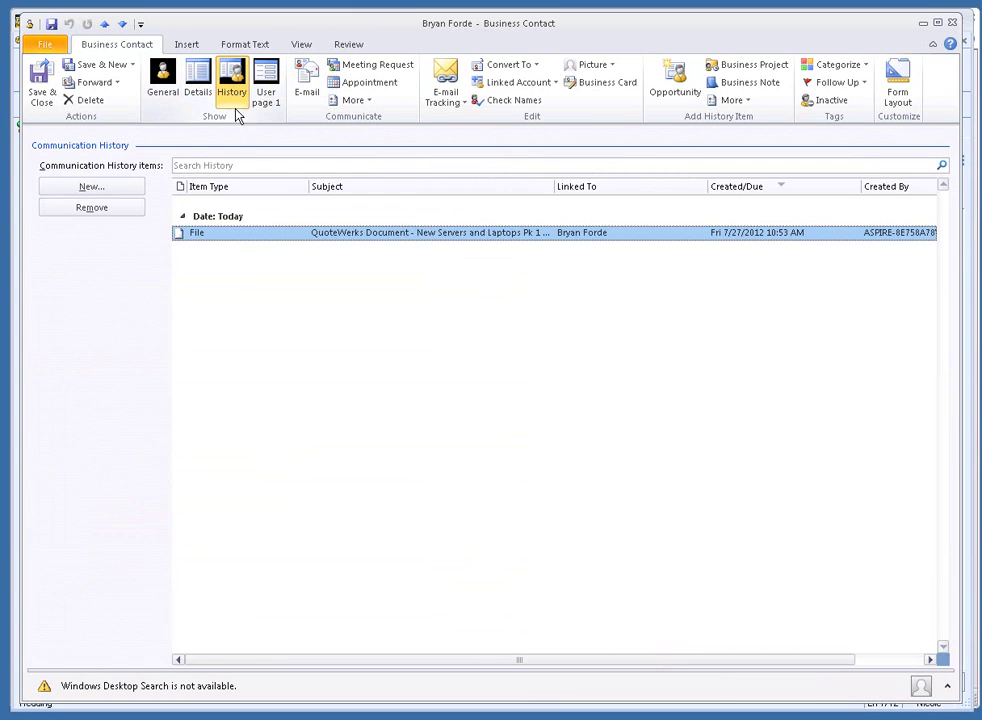
pyautogui.doubleClick(277, 236)
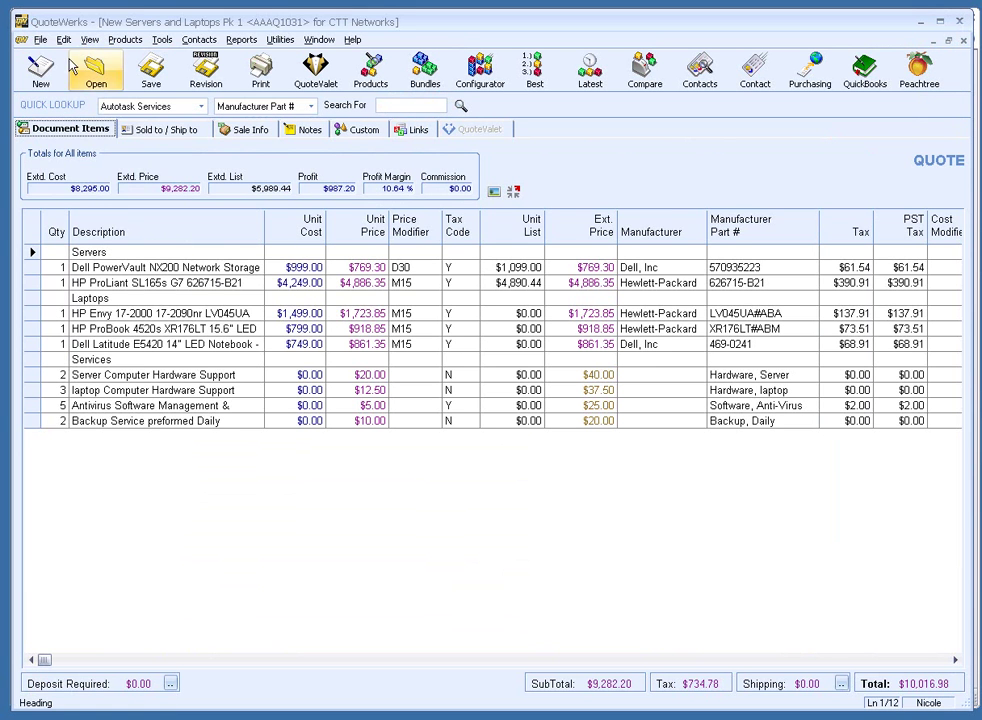
# Reopen the quote from the aaaq1031.dtf attachment in the linked journal entry of the Outlook business contact.
pyautogui.click(45, 43)
pyautogui.click(70, 94)
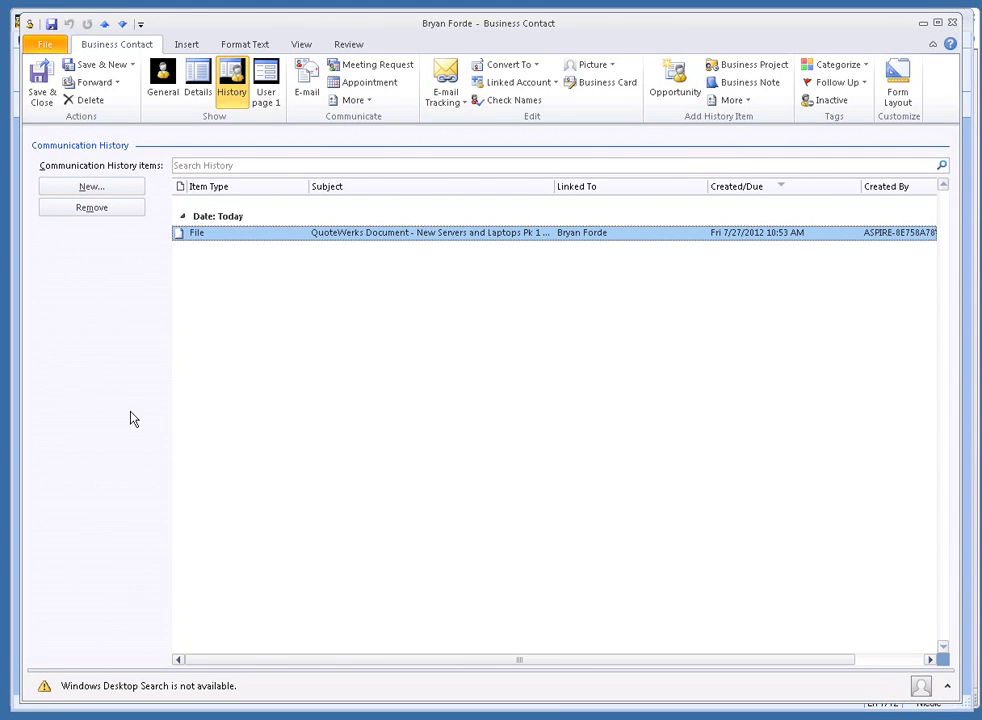
pyautogui.doubleClick(229, 234)
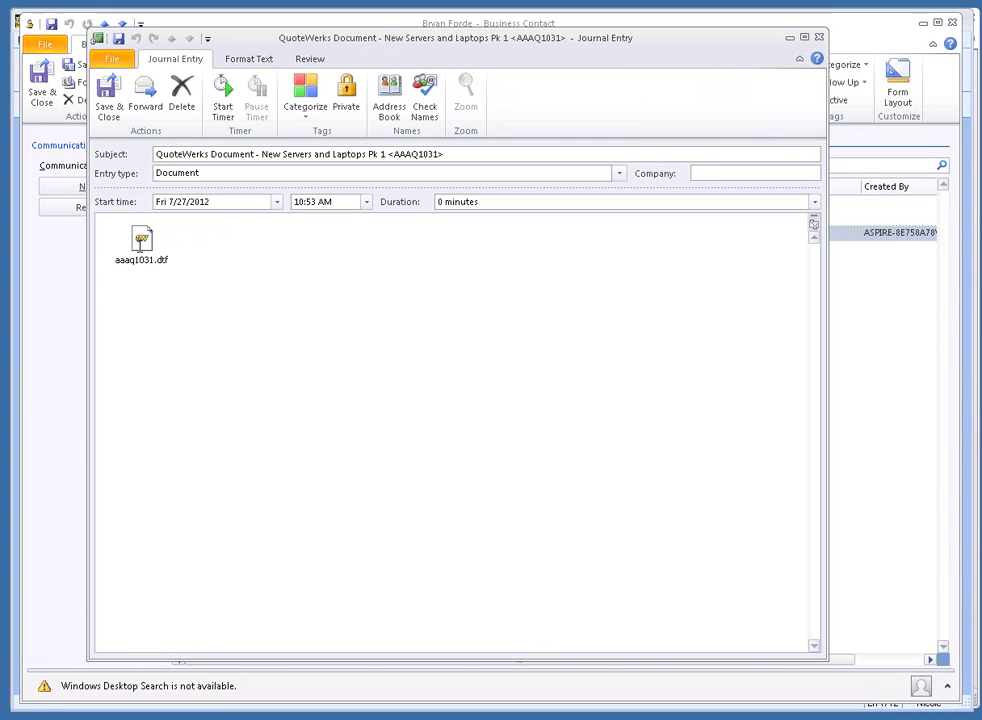
pyautogui.doubleClick(141, 240)
pyautogui.click(370, 389)
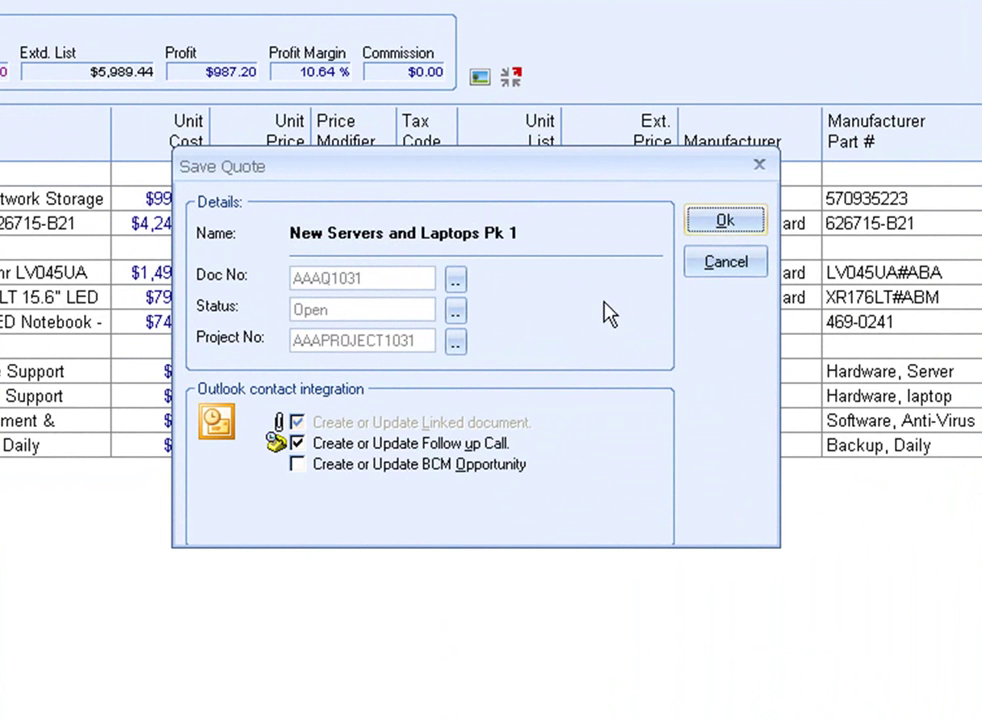
# Save the quote with a follow-up call and set the call's start to 8/17/2012 at 01:06 PM.
pyautogui.click(720, 222)
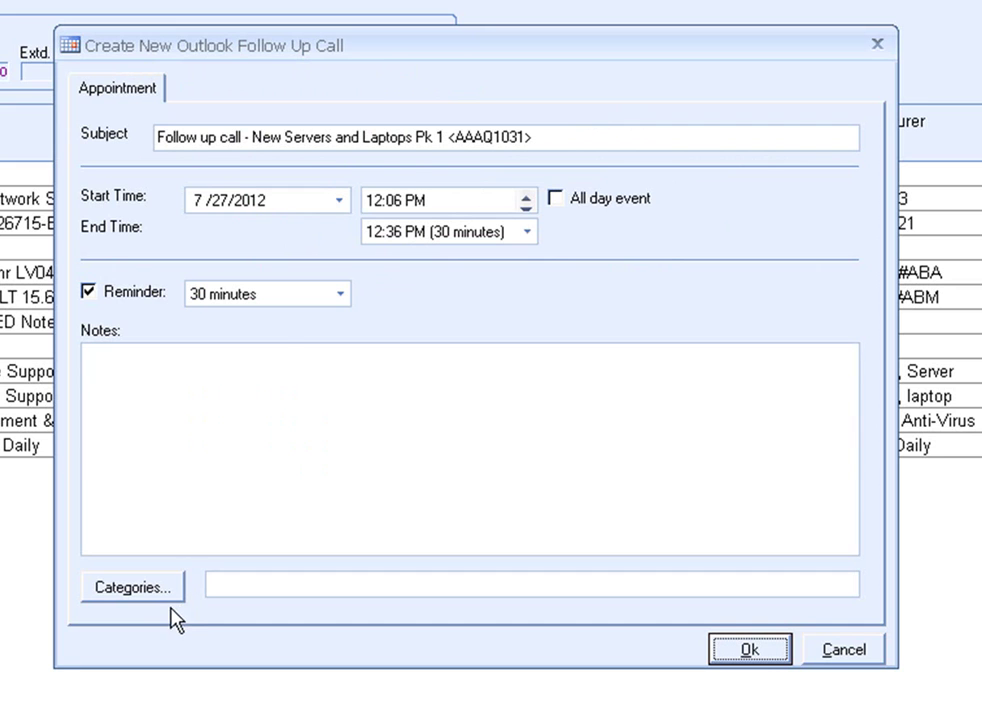
pyautogui.click(339, 203)
pyautogui.click(399, 232)
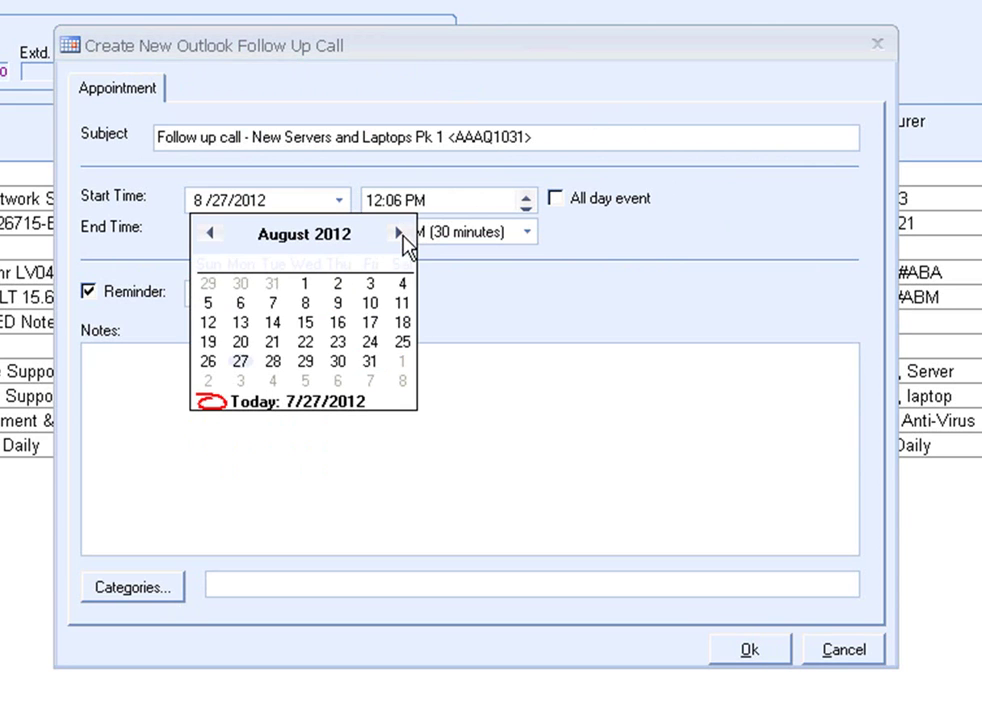
pyautogui.click(370, 322)
pyautogui.click(524, 206)
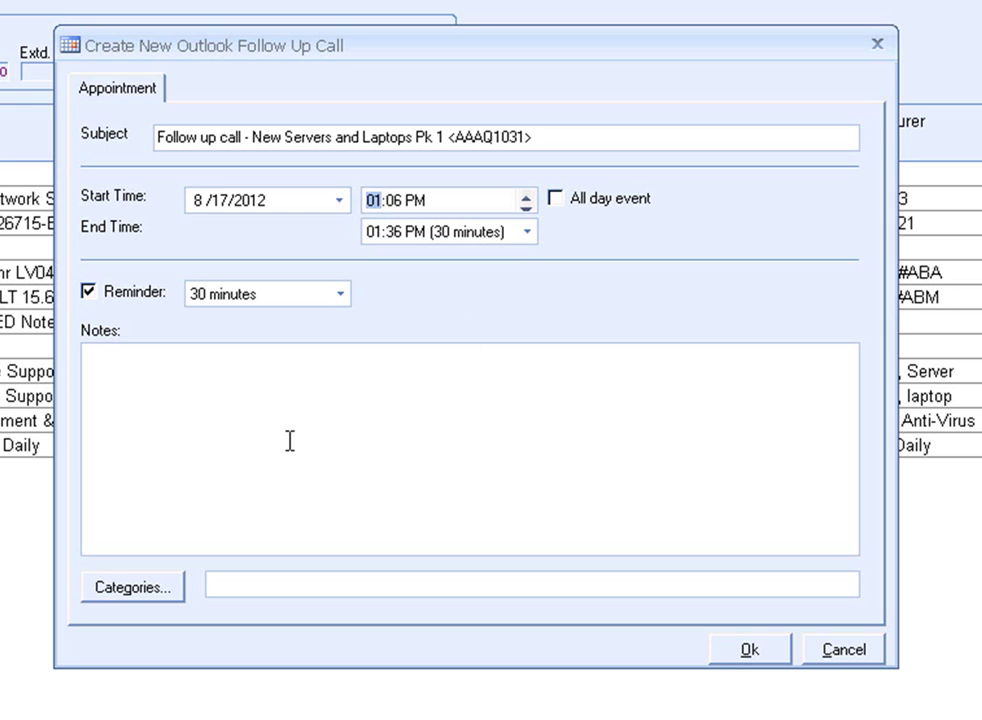
# Add the note "Make sure to mention that the promotion expires at the end of the month", assign Blue Category, and create the follow-up call.
pyautogui.click(212, 420)
pyautogui.write('Make sure to mention that the promotion expires at the end of the month')
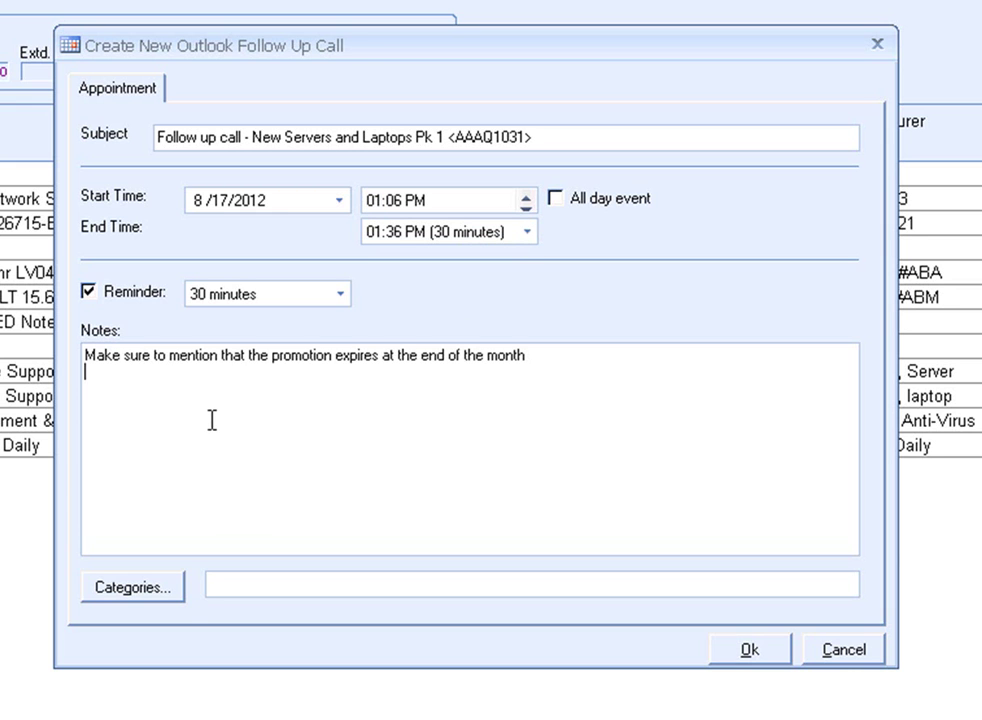
pyautogui.click(153, 590)
pyautogui.click(297, 302)
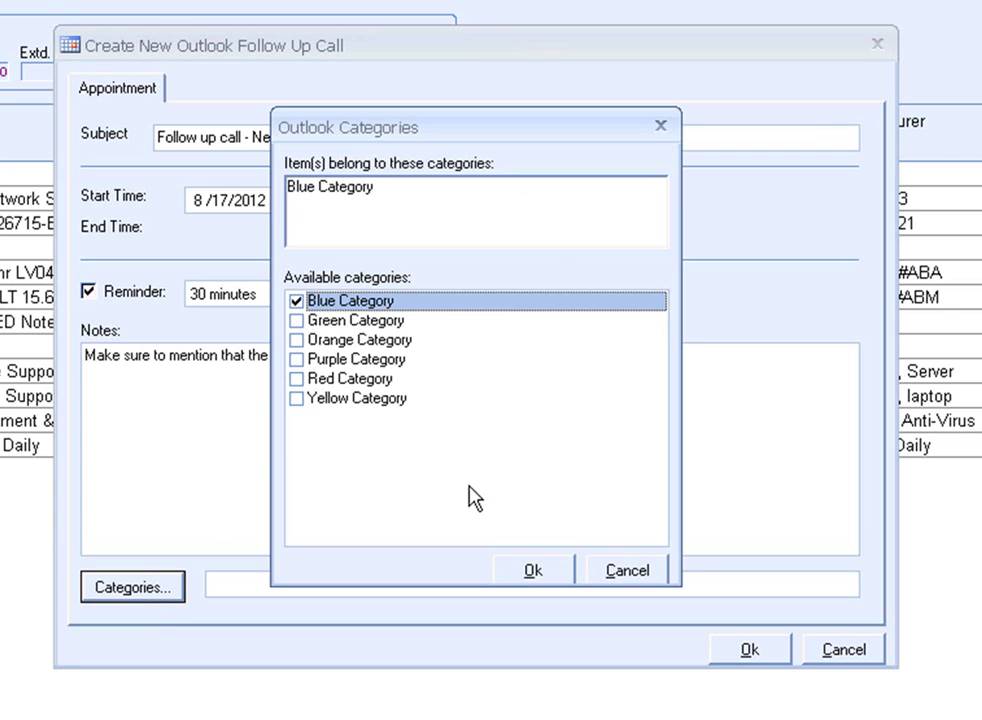
pyautogui.click(530, 570)
pyautogui.click(750, 652)
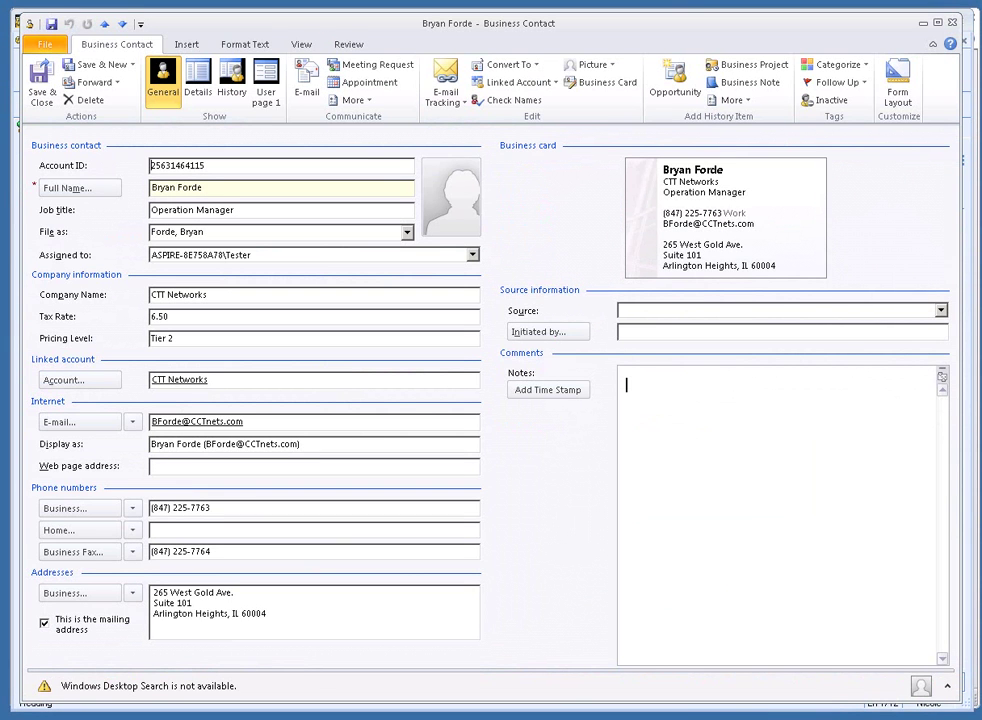
# Check the follow-up call in the business contact's communication history in Outlook.
pyautogui.click(245, 97)
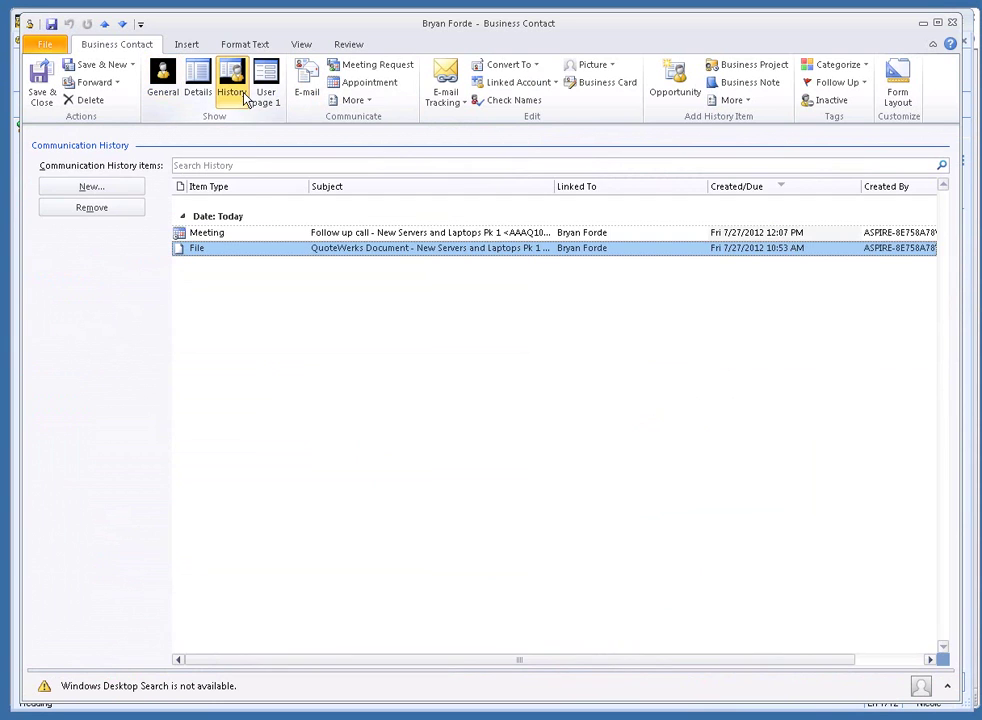
pyautogui.click(259, 236)
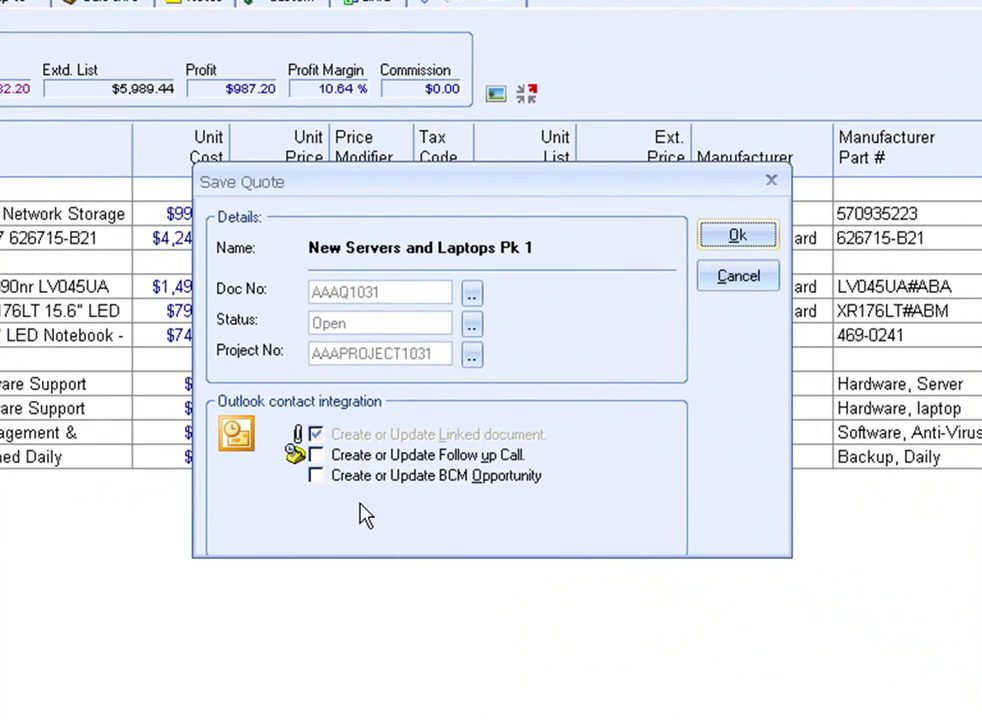
# Save the quote with a new BCM opportunity, choosing the Needs Analysis sales stage and a close date of 8/24/2012.
pyautogui.click(341, 459)
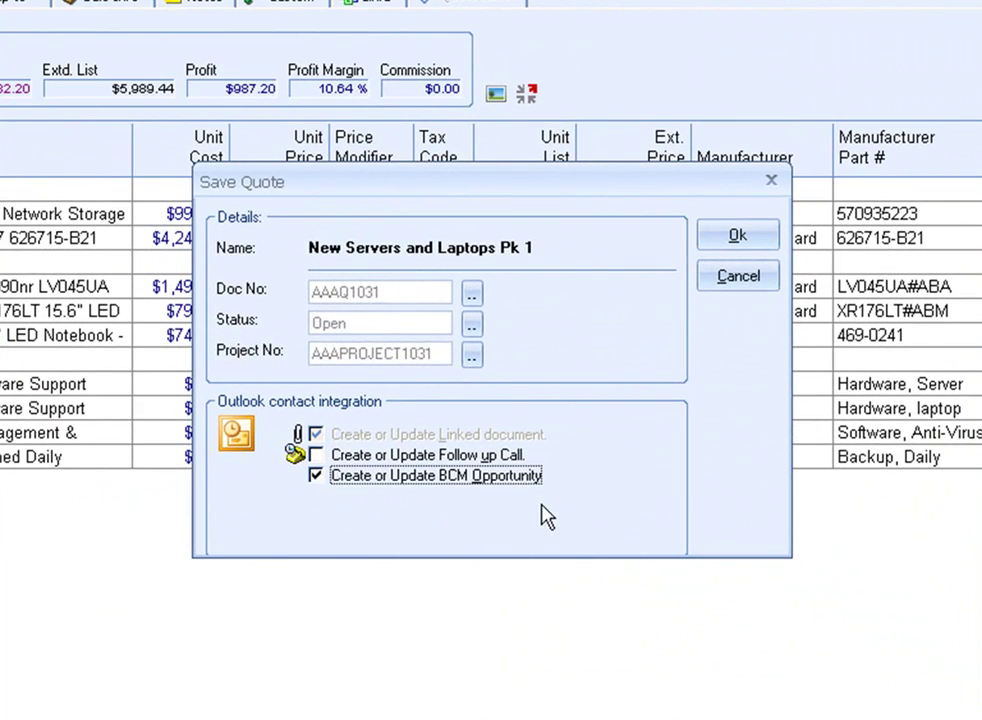
pyautogui.click(712, 243)
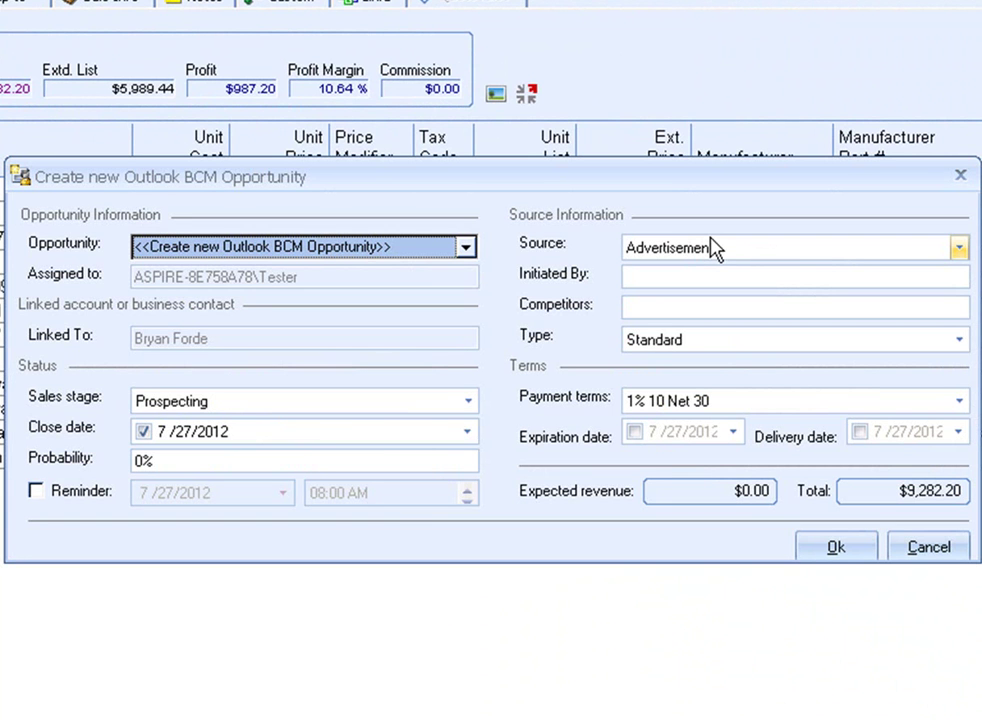
pyautogui.click(468, 401)
pyautogui.click(445, 458)
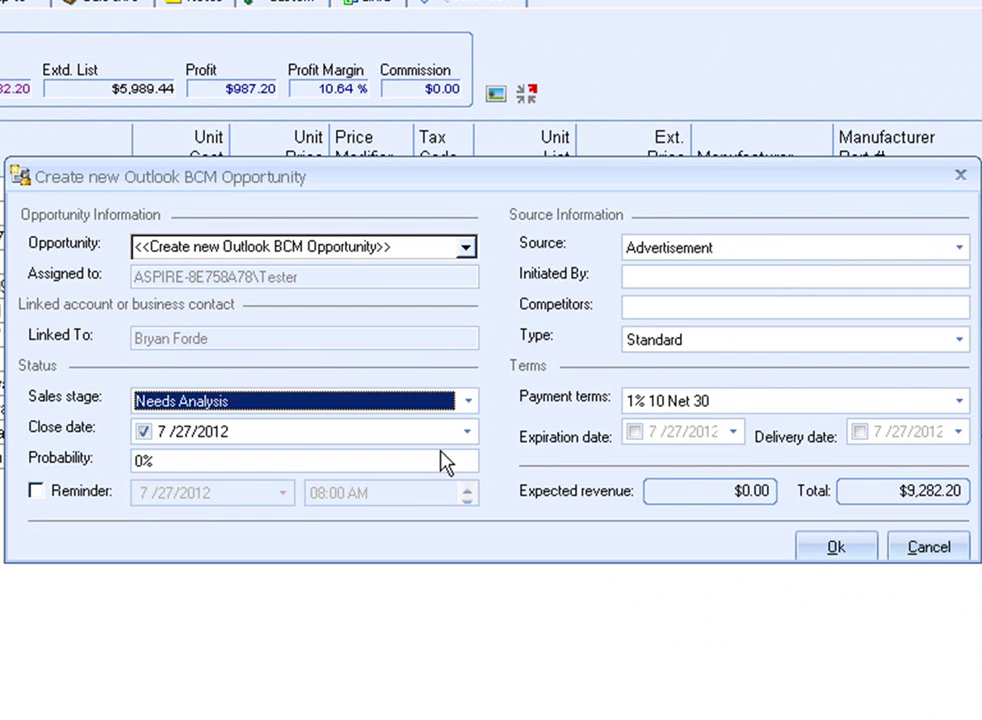
pyautogui.click(463, 433)
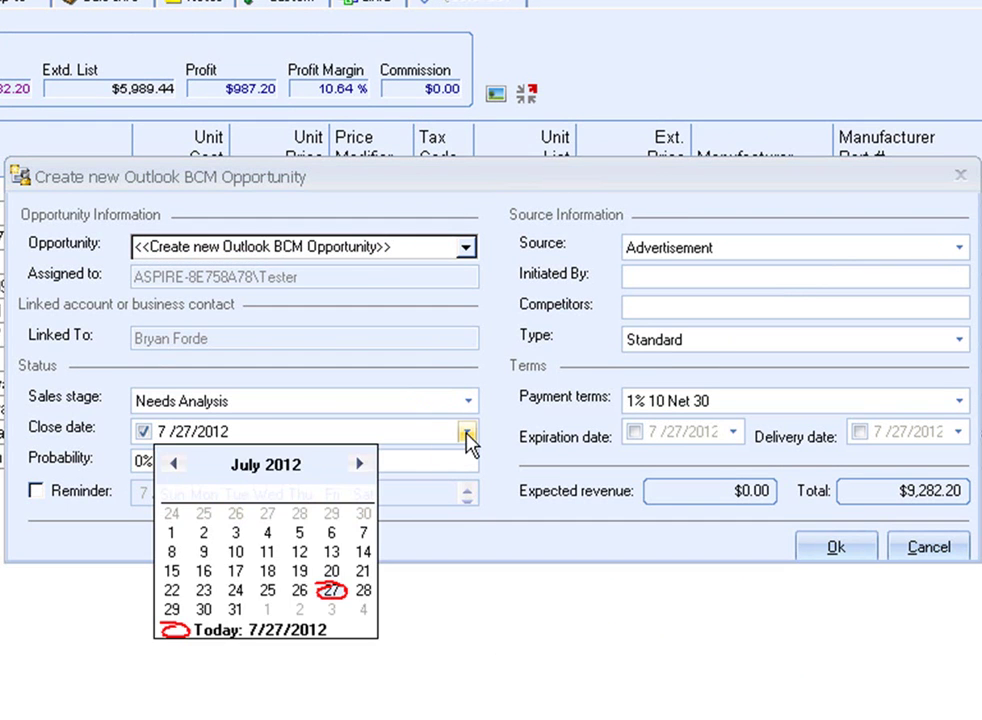
pyautogui.click(360, 464)
pyautogui.click(334, 572)
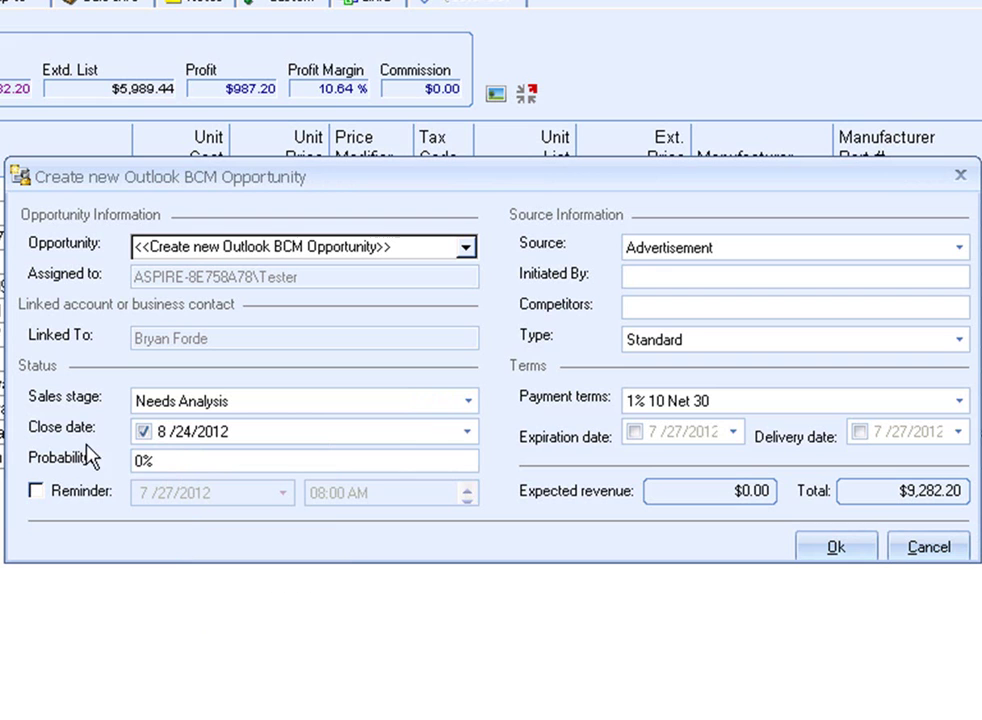
# Set the opportunity's probability to 20%, with its reminder off.
pyautogui.doubleClick(140, 462)
pyautogui.write('20')
pyautogui.click(39, 492)
pyautogui.click(40, 493)
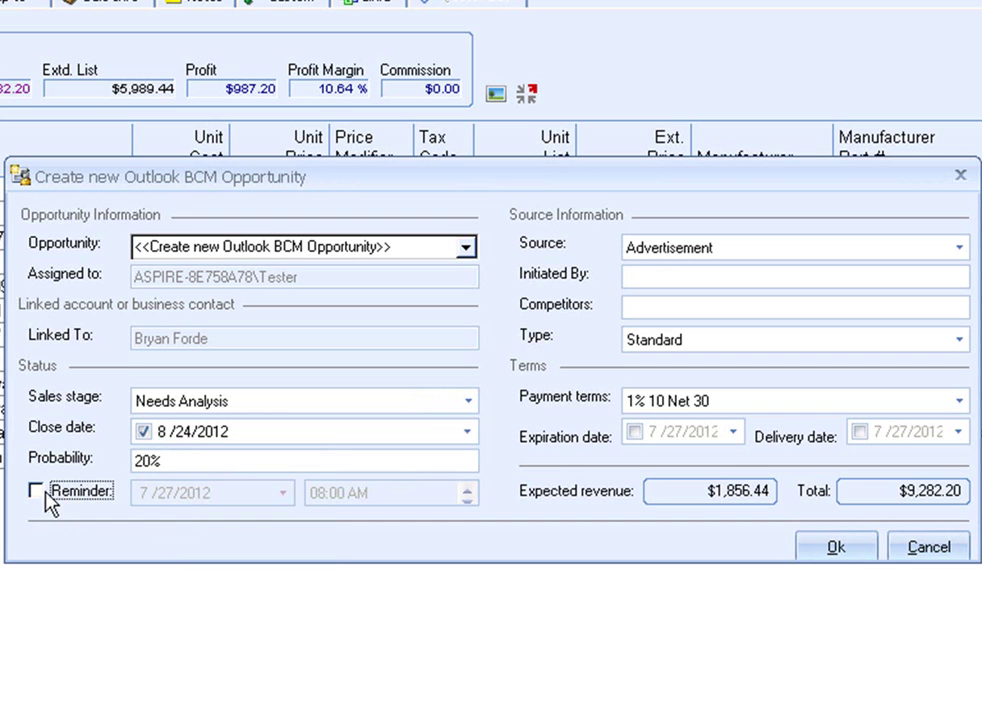
# Choose External Referral as source and Net 15 as payment terms, and create the opportunity without expiration or delivery dates.
pyautogui.click(960, 247)
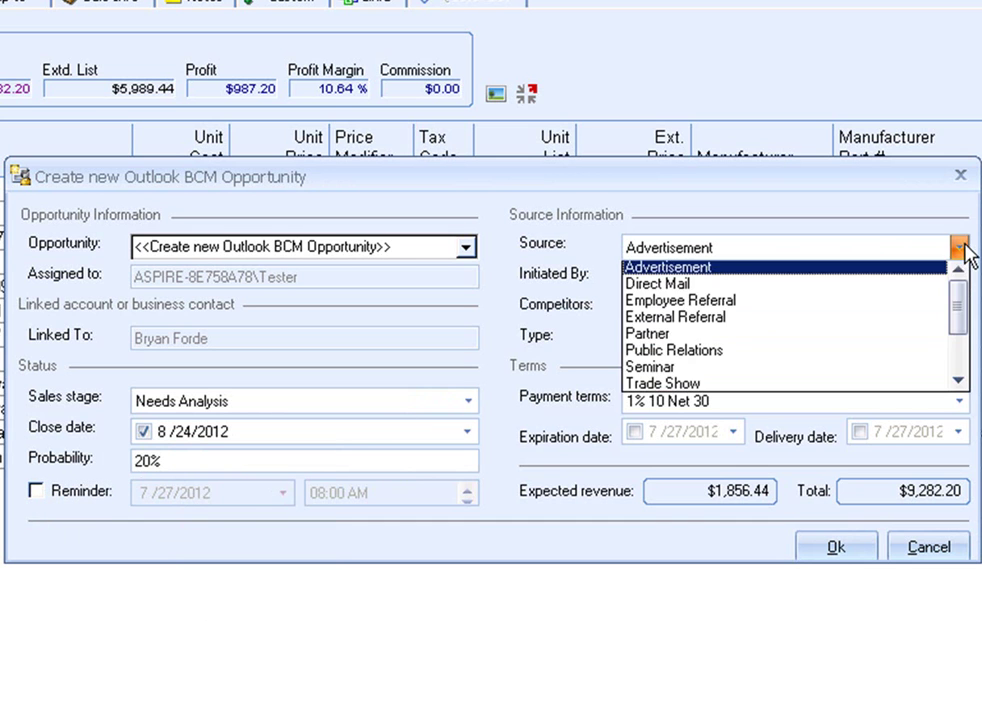
pyautogui.click(930, 321)
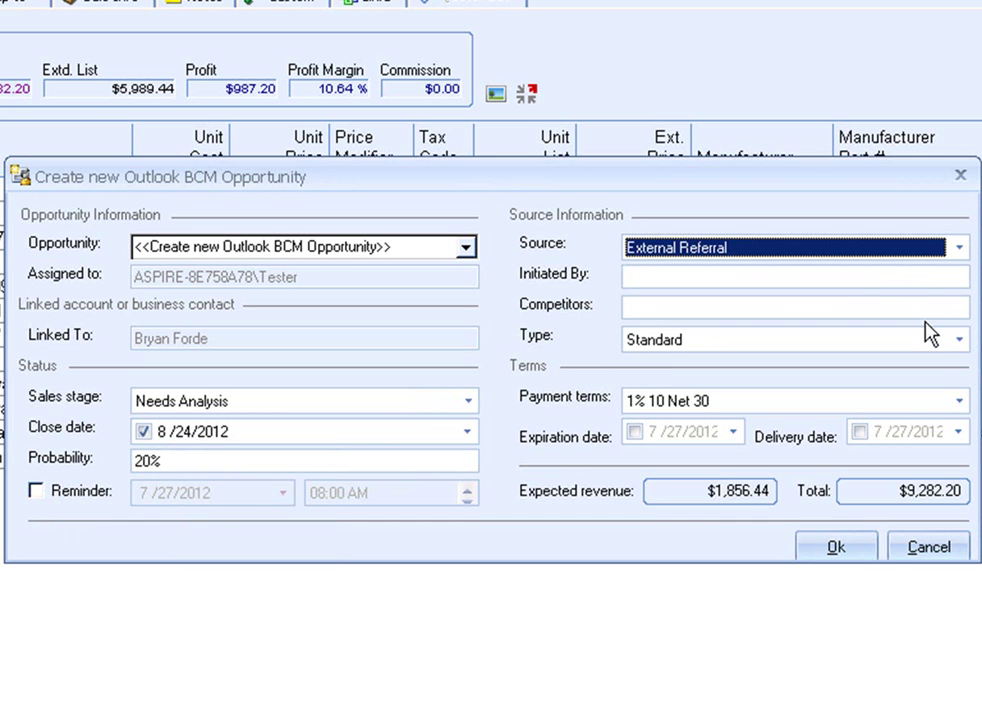
pyautogui.click(959, 402)
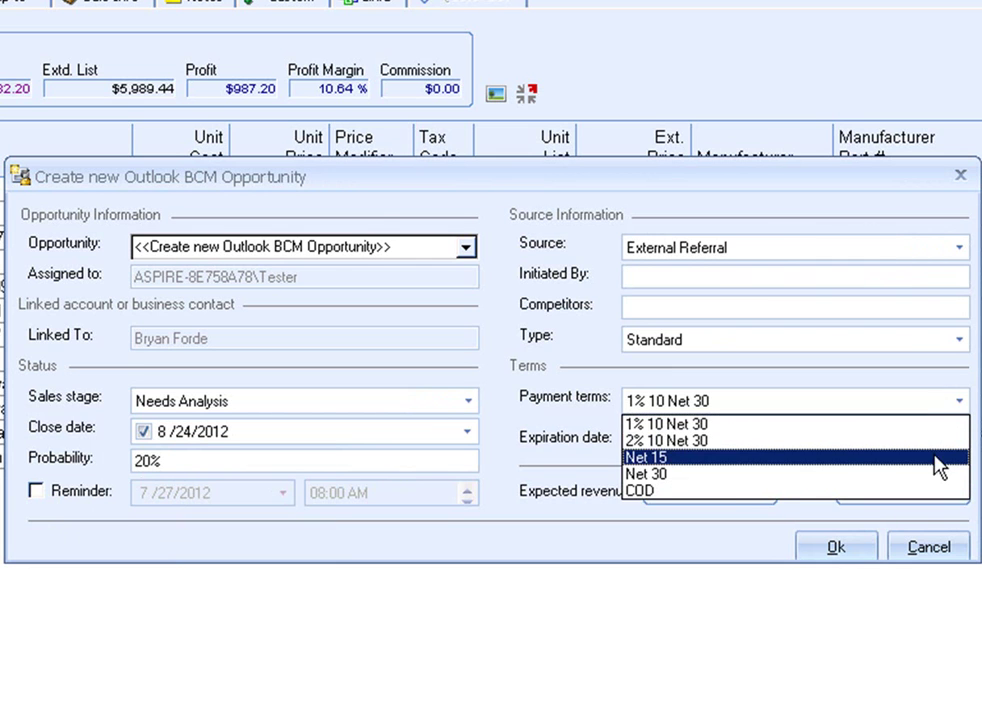
pyautogui.click(933, 462)
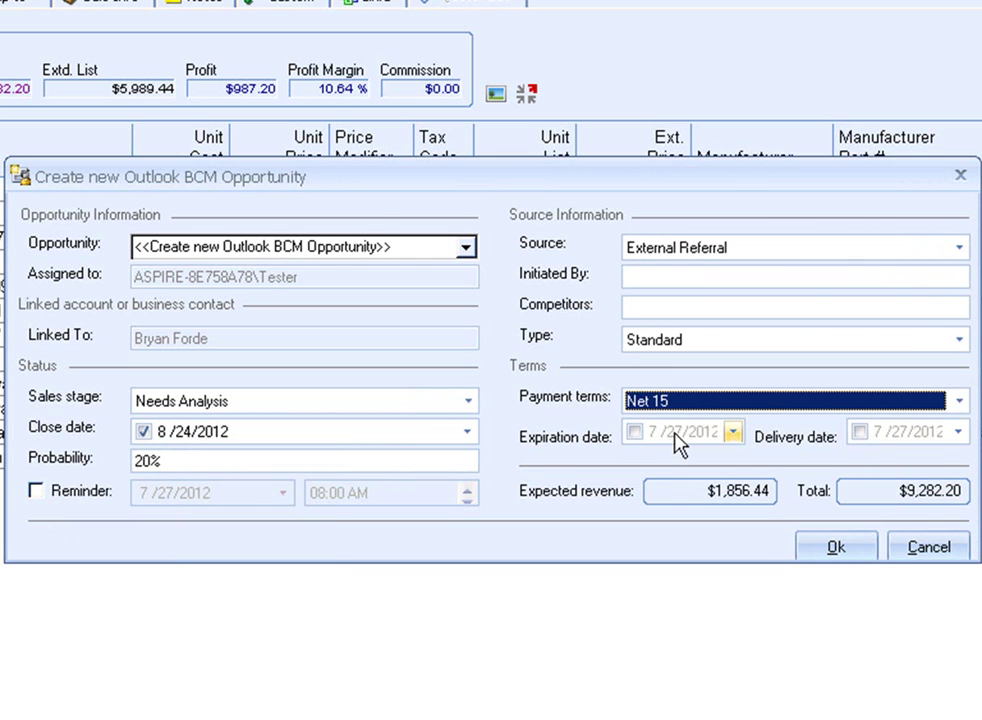
pyautogui.click(638, 434)
pyautogui.click(638, 434)
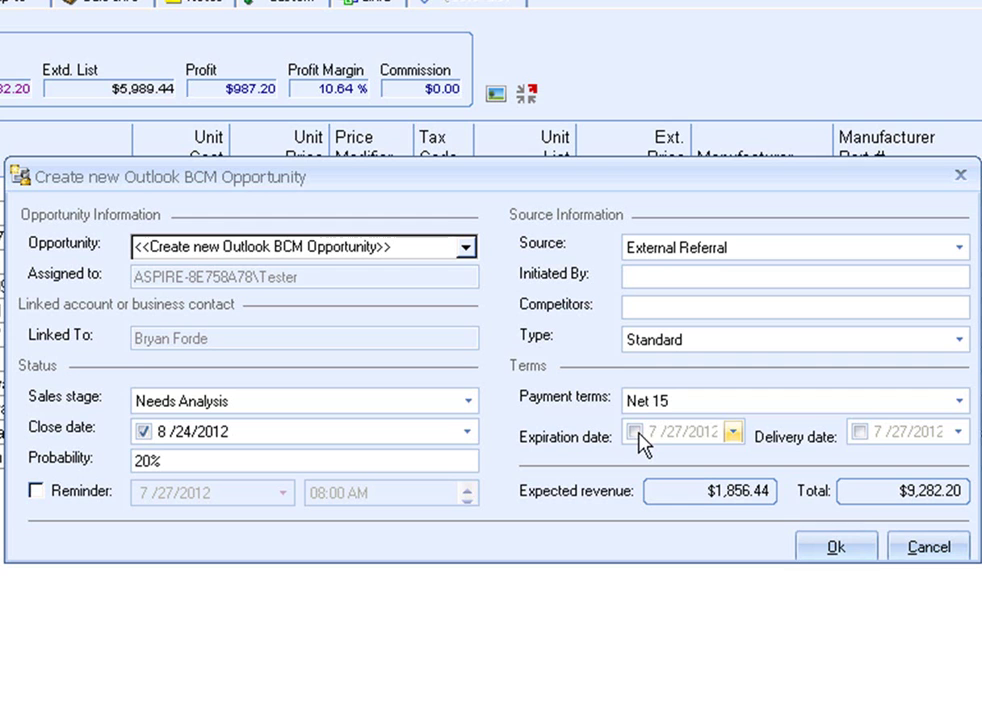
pyautogui.click(862, 437)
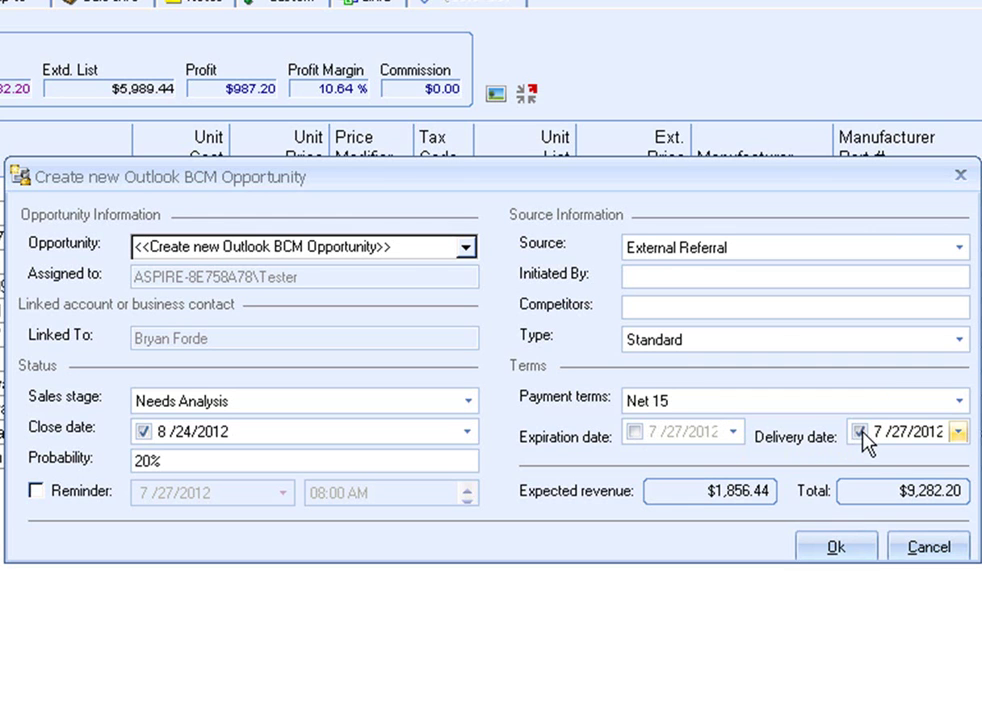
pyautogui.click(862, 434)
pyautogui.click(836, 547)
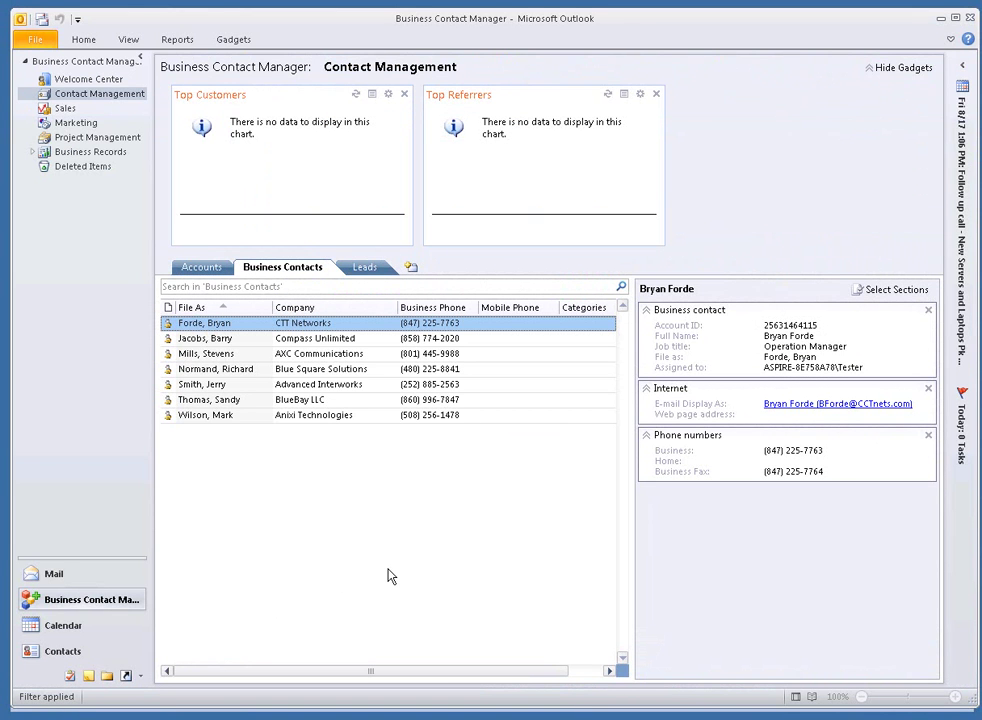
# Open the New Servers and Laptops Pk 1 opportunity from the Needs Analysis stage of the Outlook Business Contact Manager sales workspace.
pyautogui.click(108, 113)
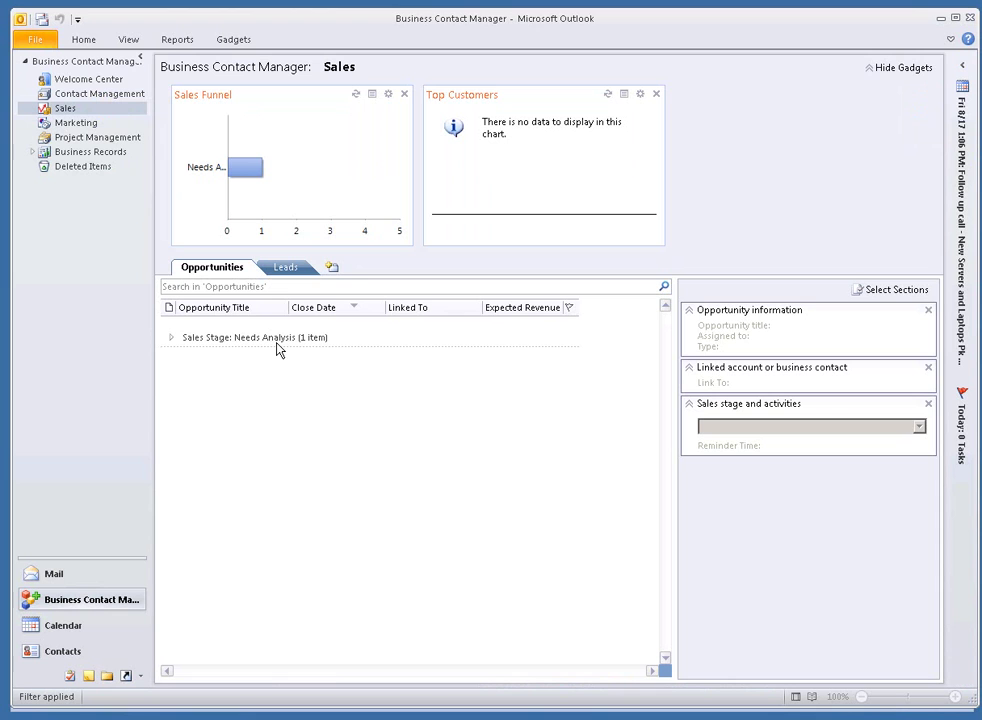
pyautogui.click(172, 338)
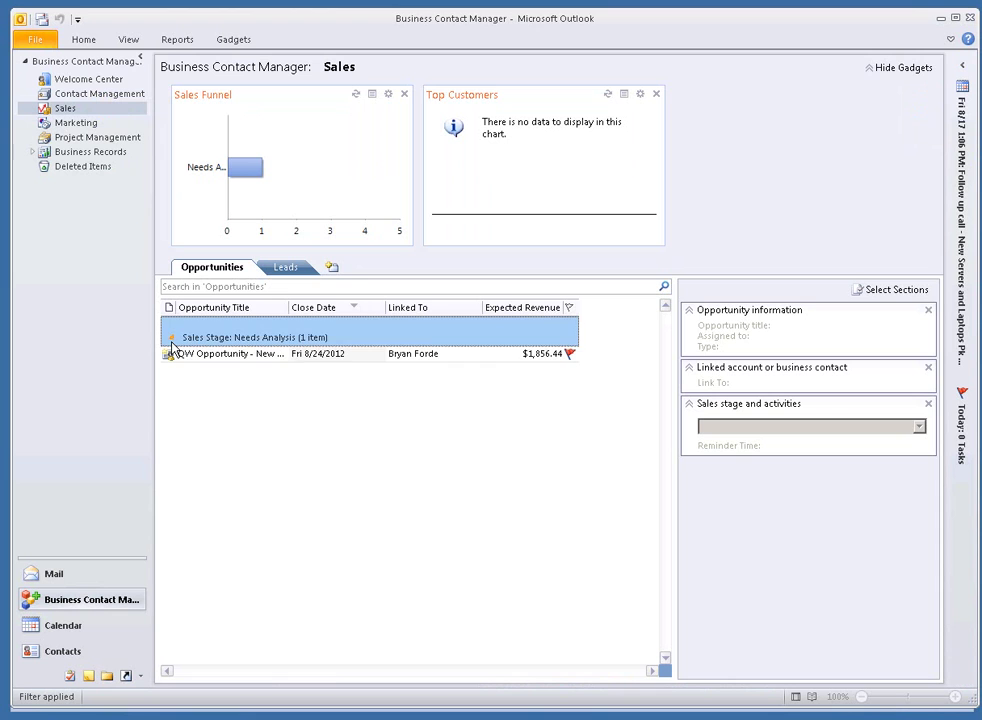
pyautogui.click(258, 356)
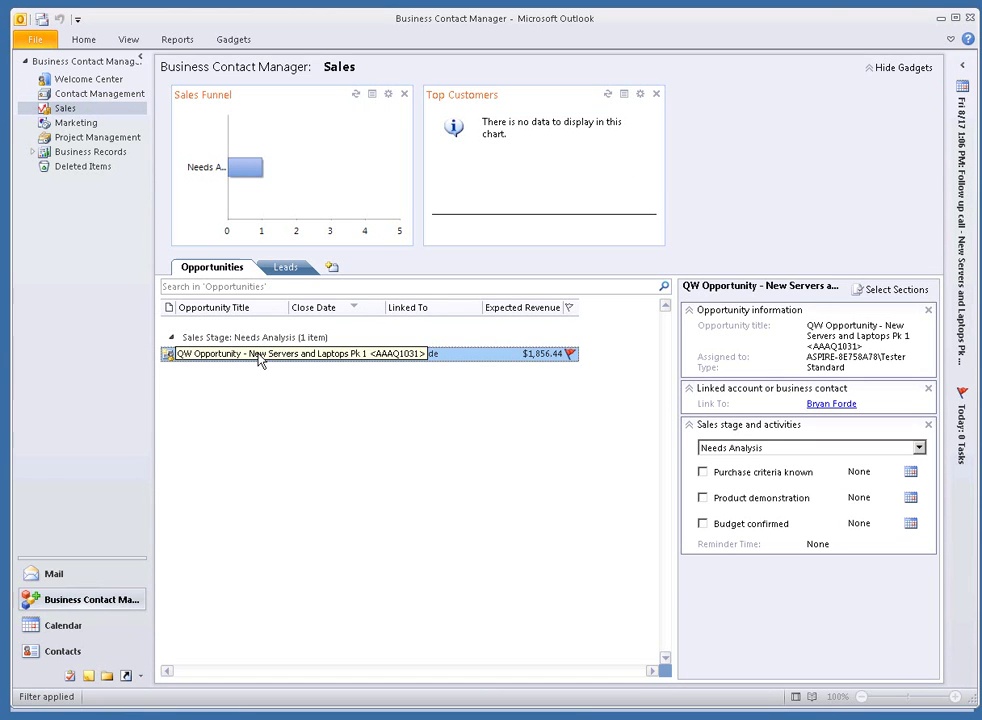
pyautogui.doubleClick(459, 360)
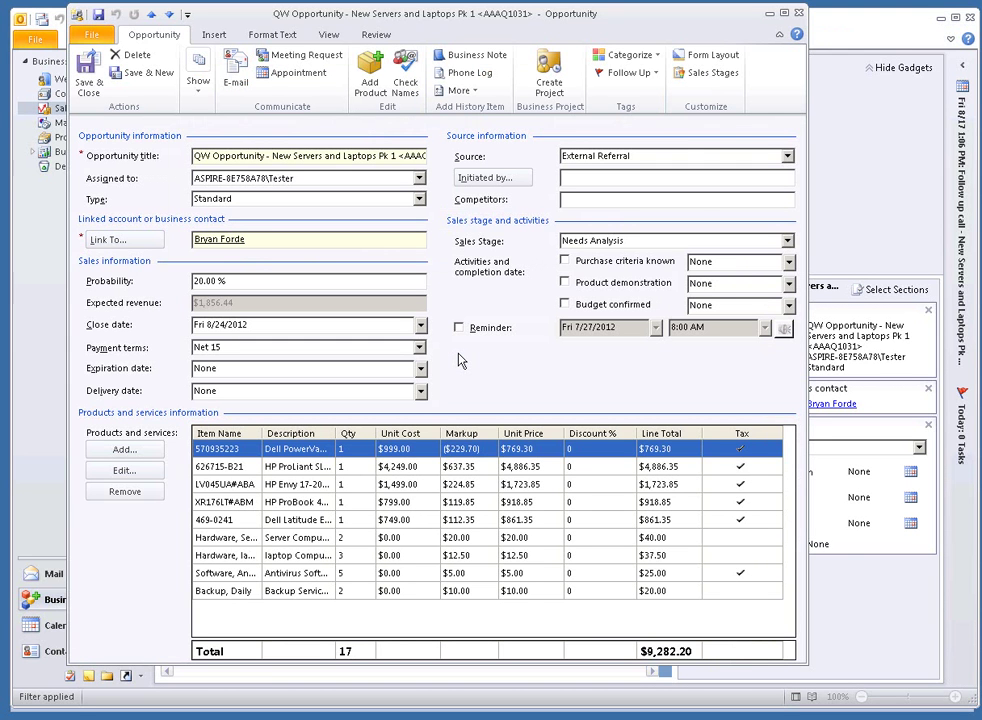
# Examine the hardware and service lines in the opportunity's products and services information.
pyautogui.click(302, 469)
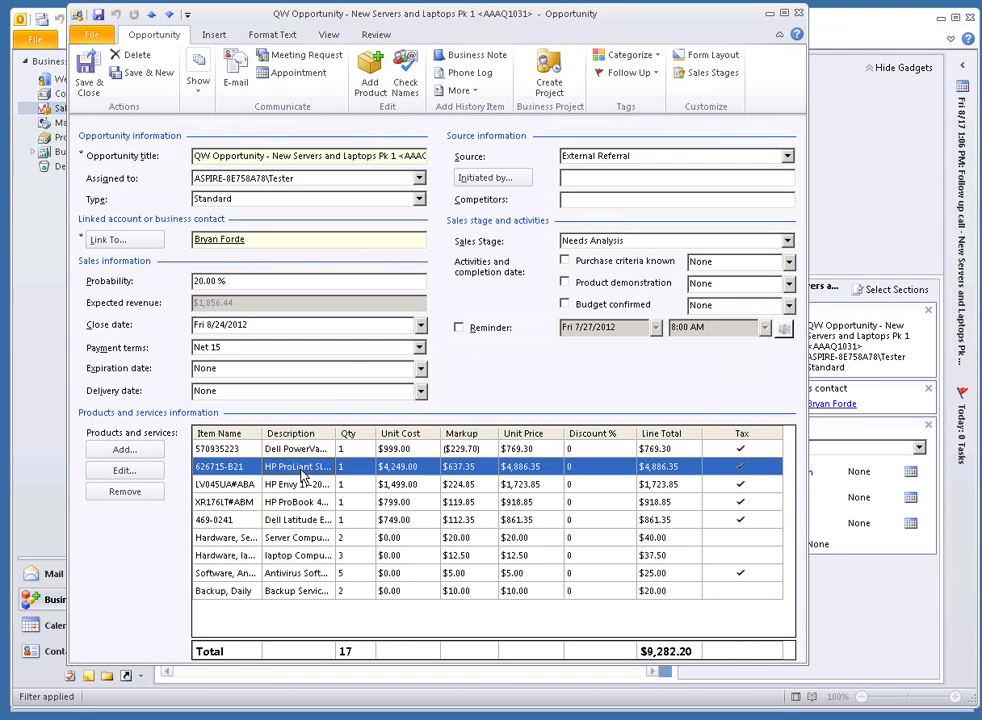
pyautogui.click(300, 485)
pyautogui.click(300, 502)
pyautogui.click(300, 520)
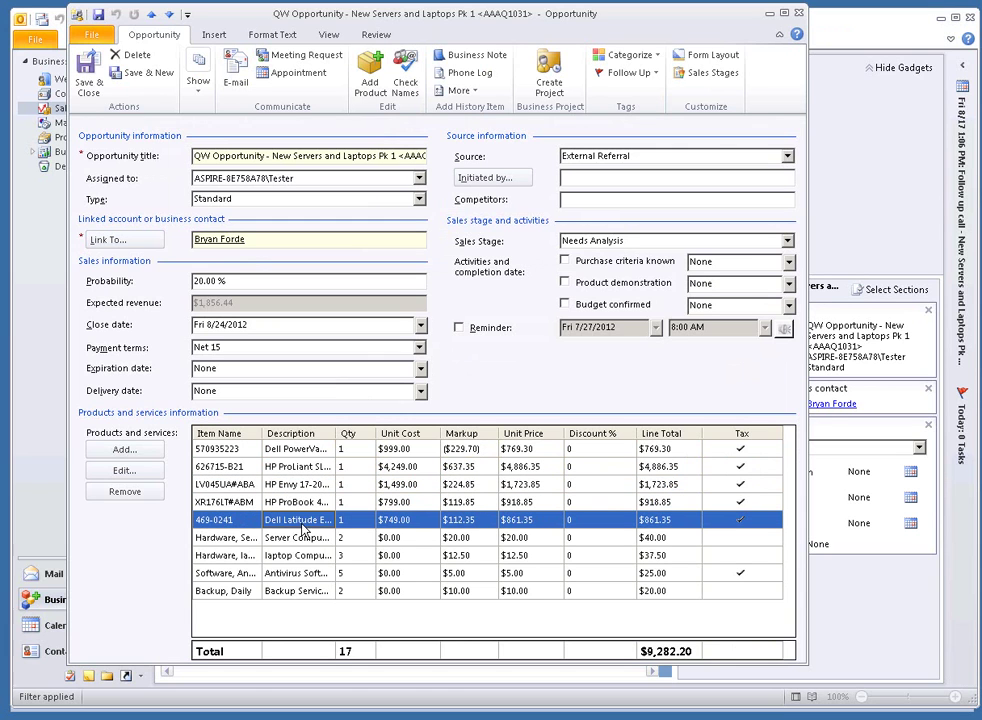
pyautogui.click(300, 539)
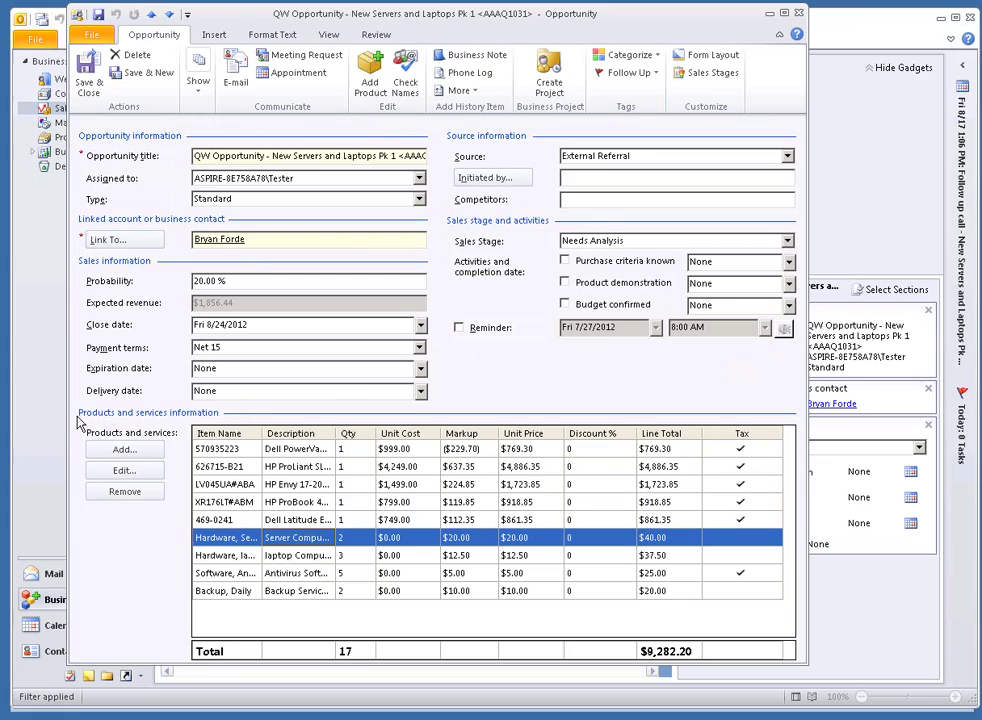
pyautogui.click(124, 450)
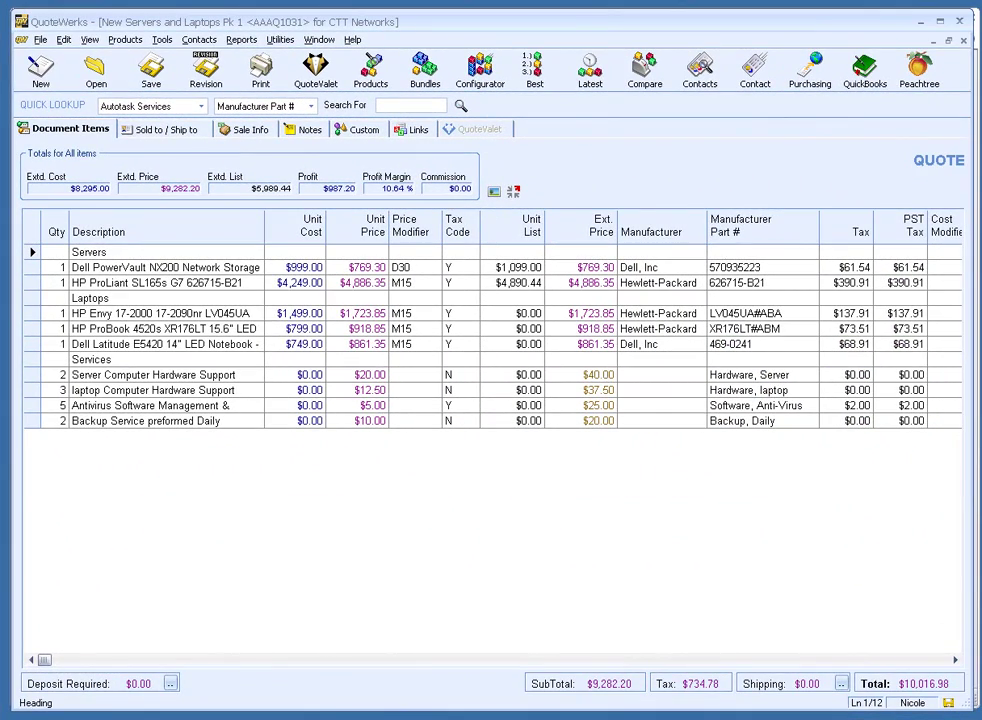
# Examine the quote's print and delivery options, covering available layouts, cover page, literature, spec sheets and links.
pyautogui.click(282, 73)
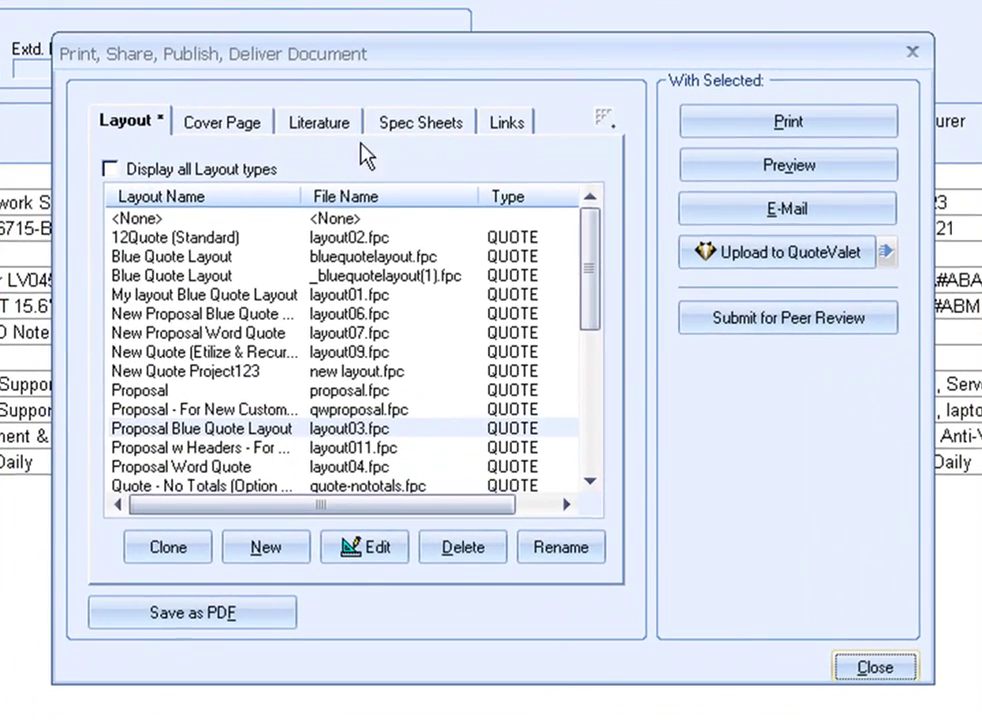
pyautogui.moveTo(587, 241); pyautogui.dragTo(607, 222)
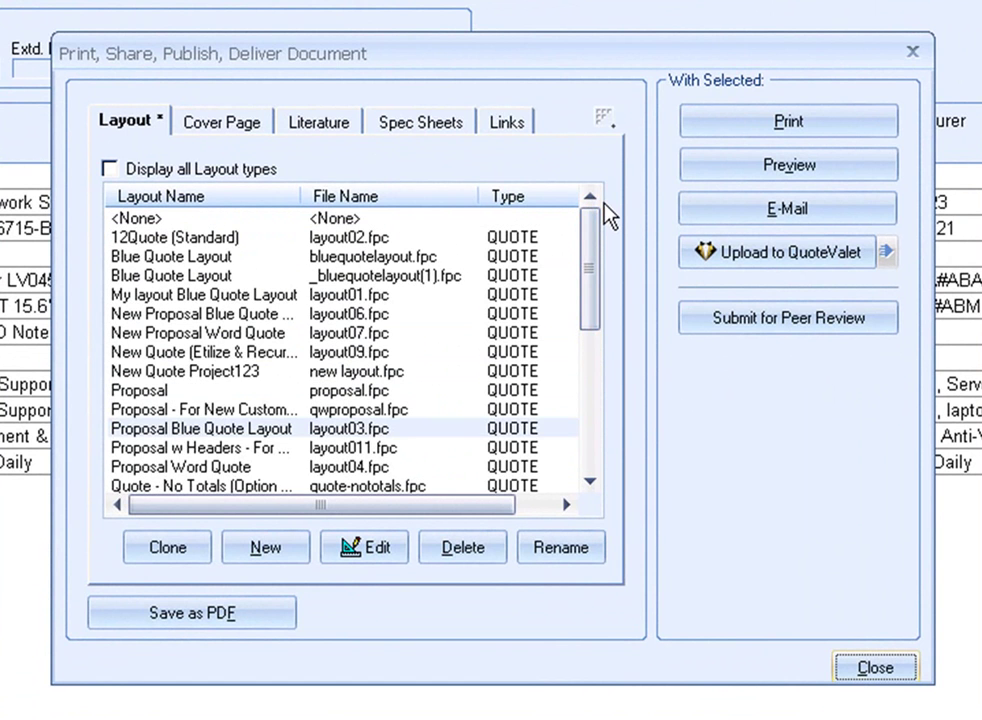
pyautogui.click(222, 122)
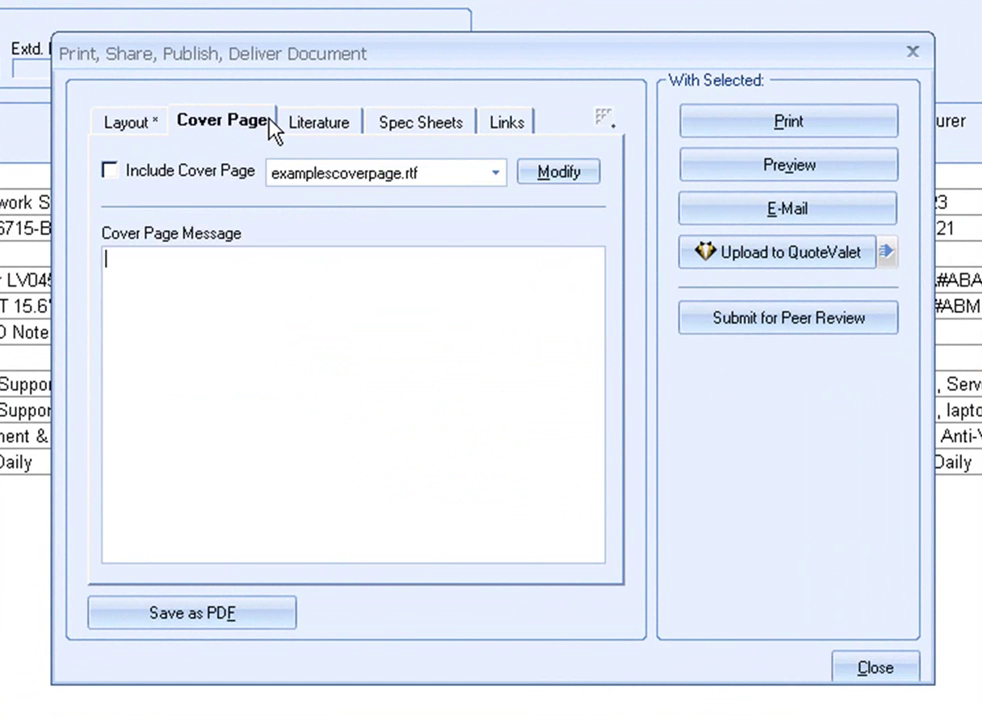
pyautogui.click(350, 127)
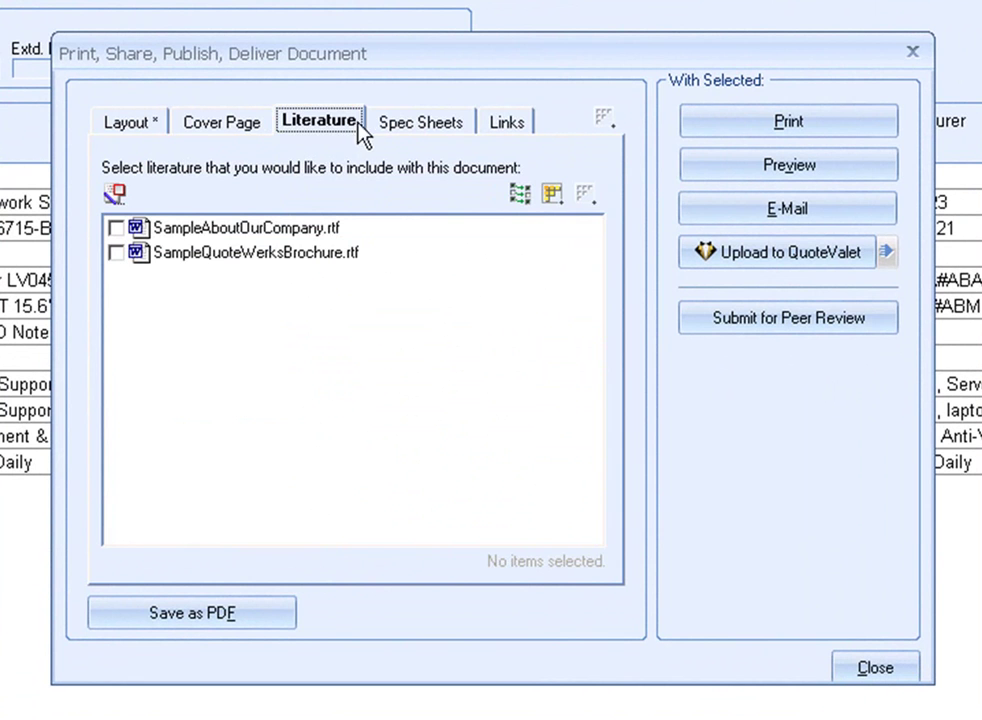
pyautogui.click(466, 133)
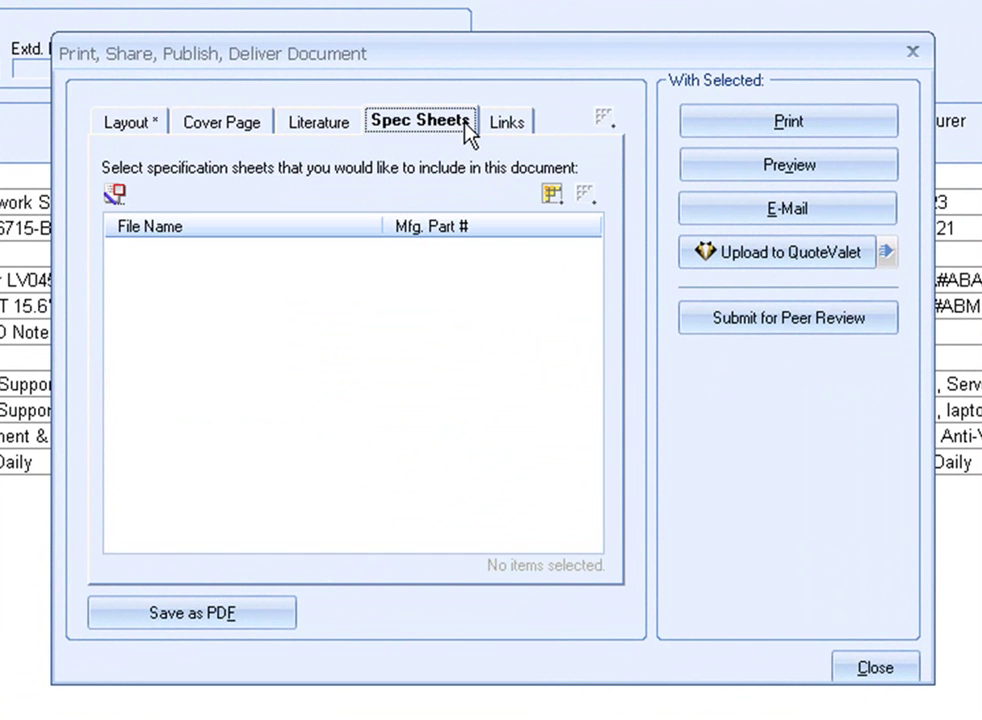
pyautogui.click(530, 126)
pyautogui.click(132, 121)
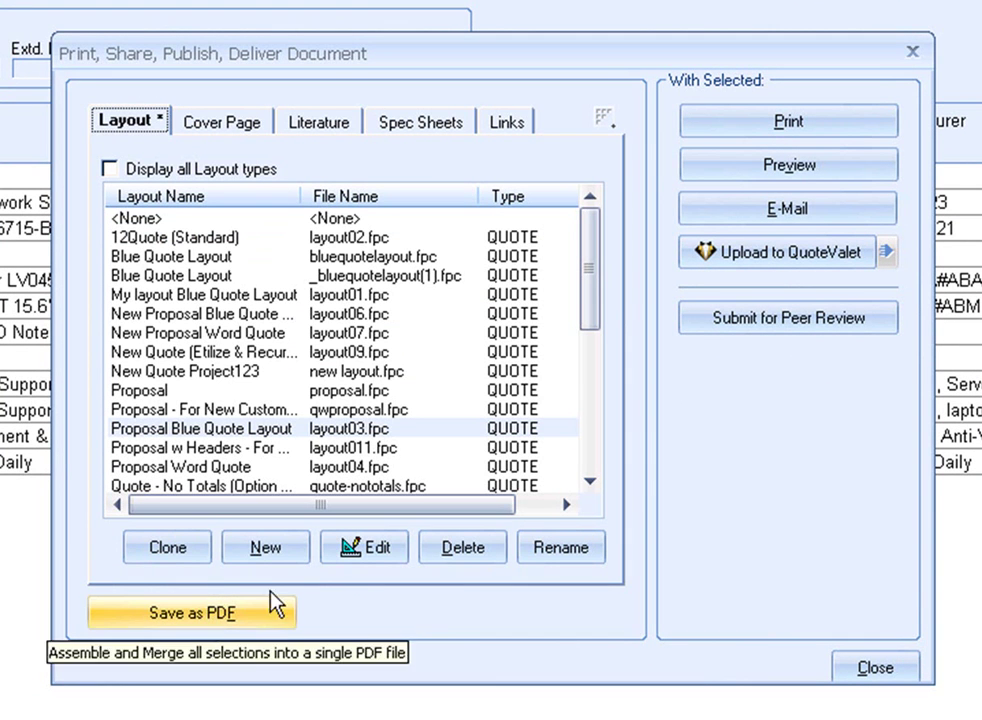
pyautogui.moveTo(594, 250); pyautogui.dragTo(608, 428)
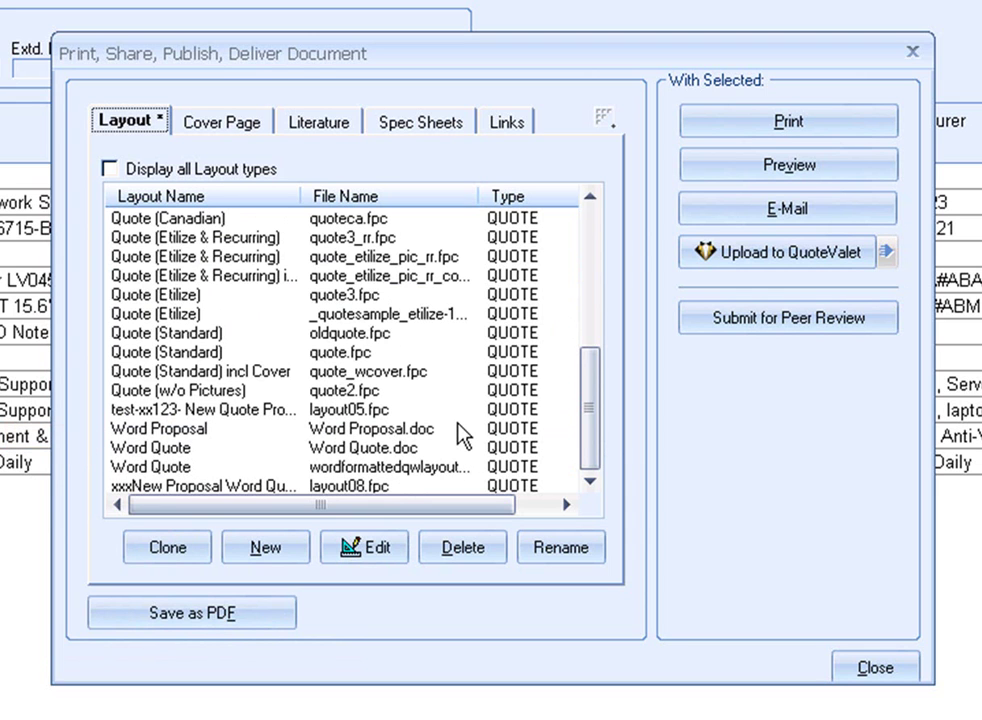
# Preview the quote document and review it from the header through the services and totals.
pyautogui.click(706, 172)
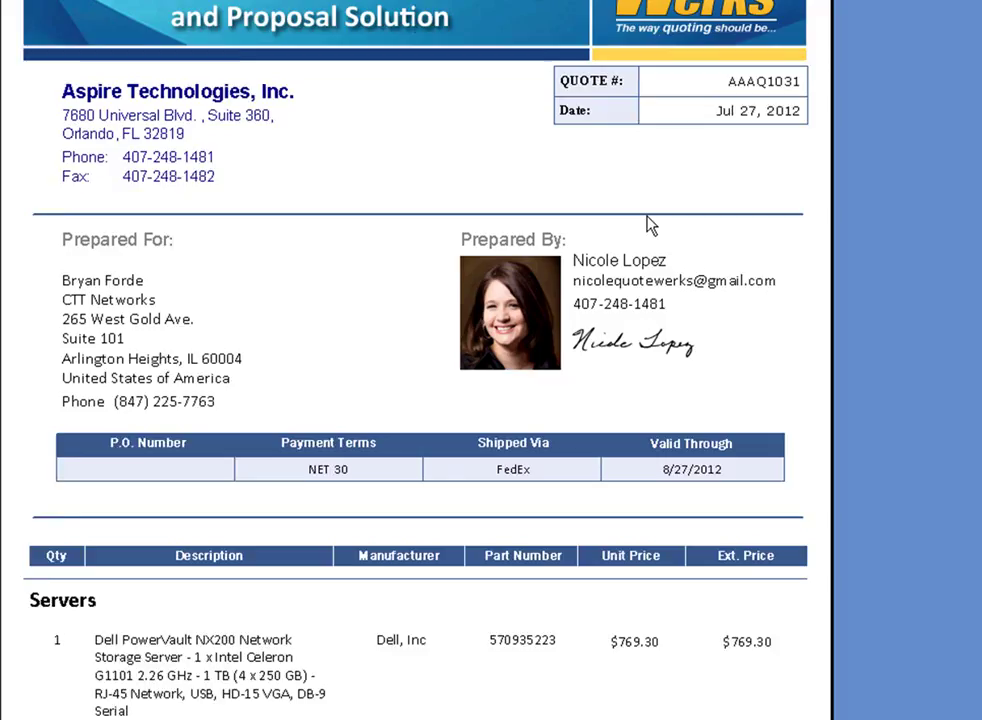
pyautogui.scroll(-10, 596, 386)
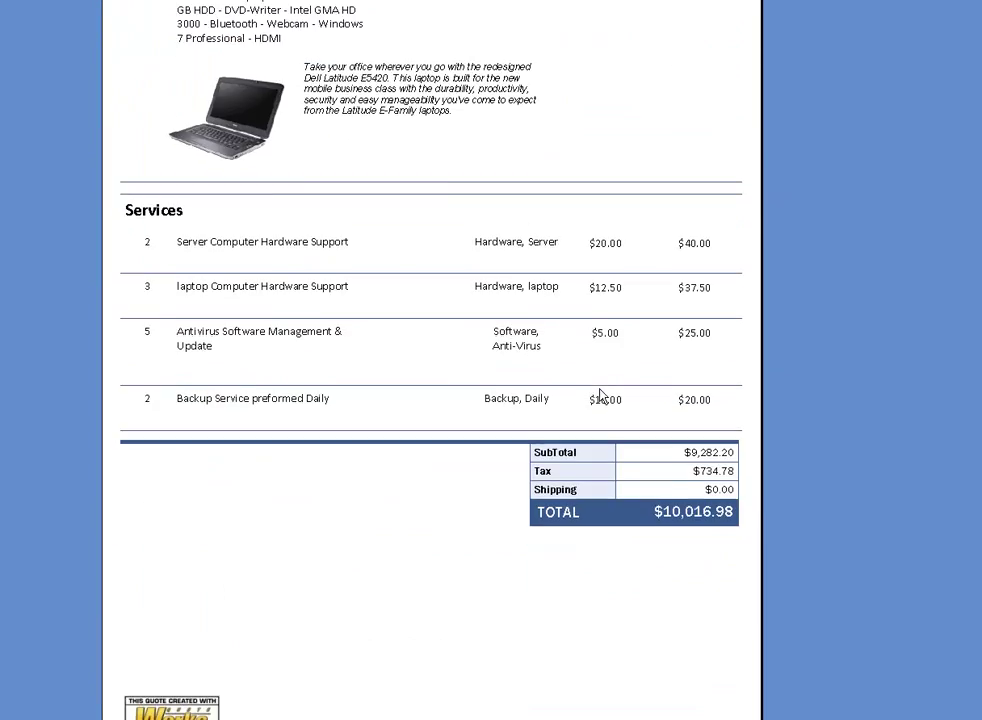
pyautogui.scroll(10, 600, 396)
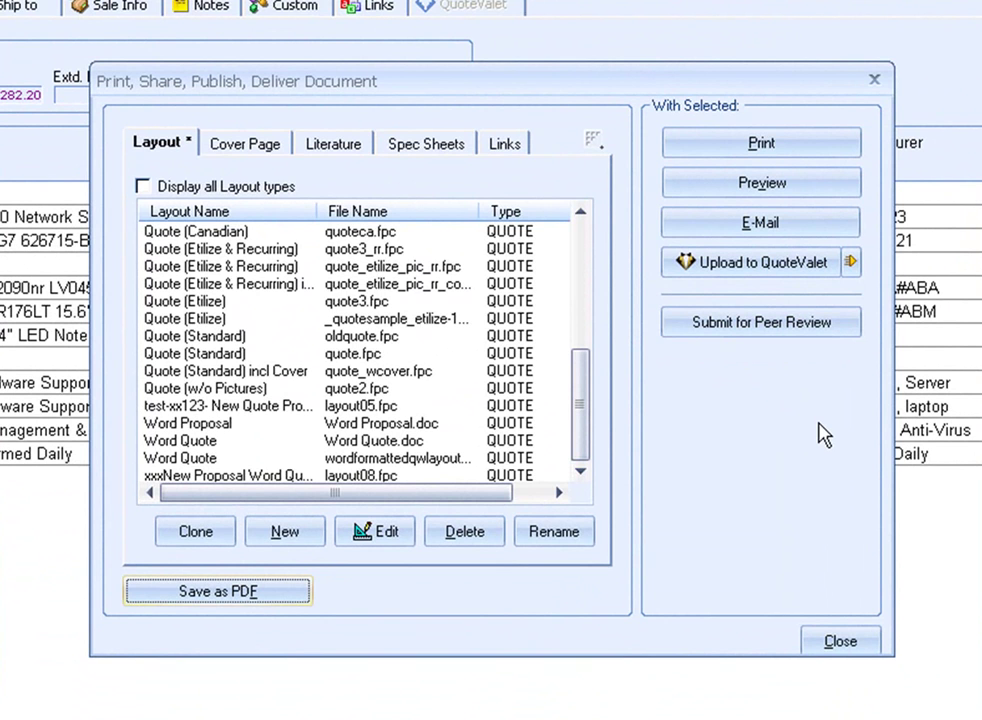
# E-mail the quote PDF to the customer with the message "Attached is the quote I have prepared for you. Please let me know if you have any questions.".
pyautogui.click(829, 222)
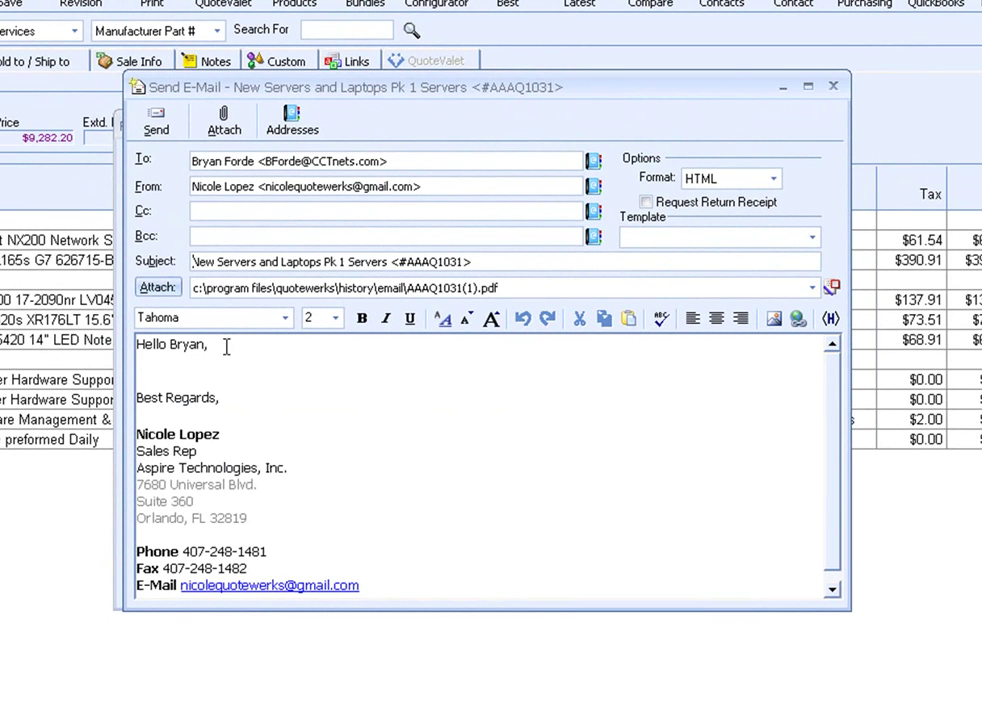
pyautogui.click(196, 364)
pyautogui.write('Attached is the quote I have prepared for you.  Please let me know if you have any questions.')
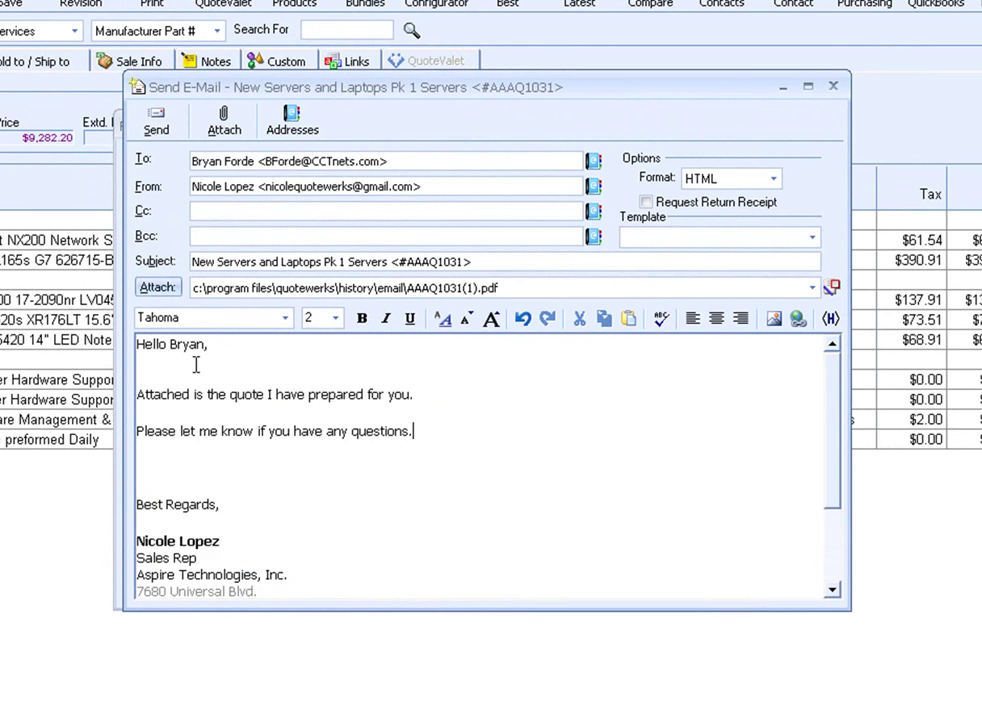
pyautogui.click(160, 128)
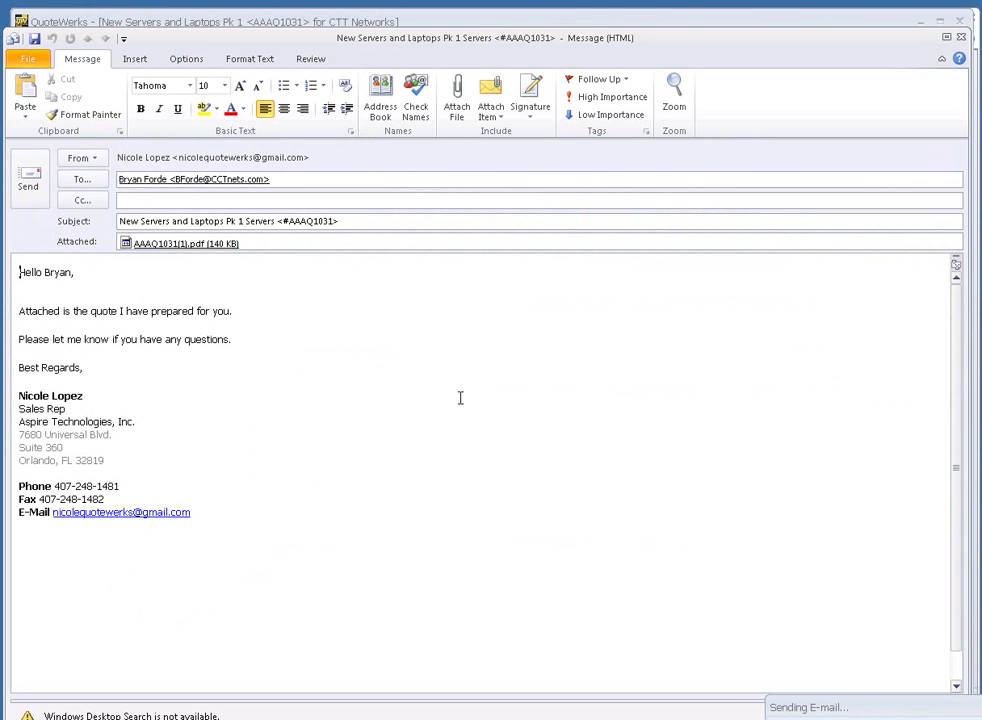
pyautogui.click(31, 186)
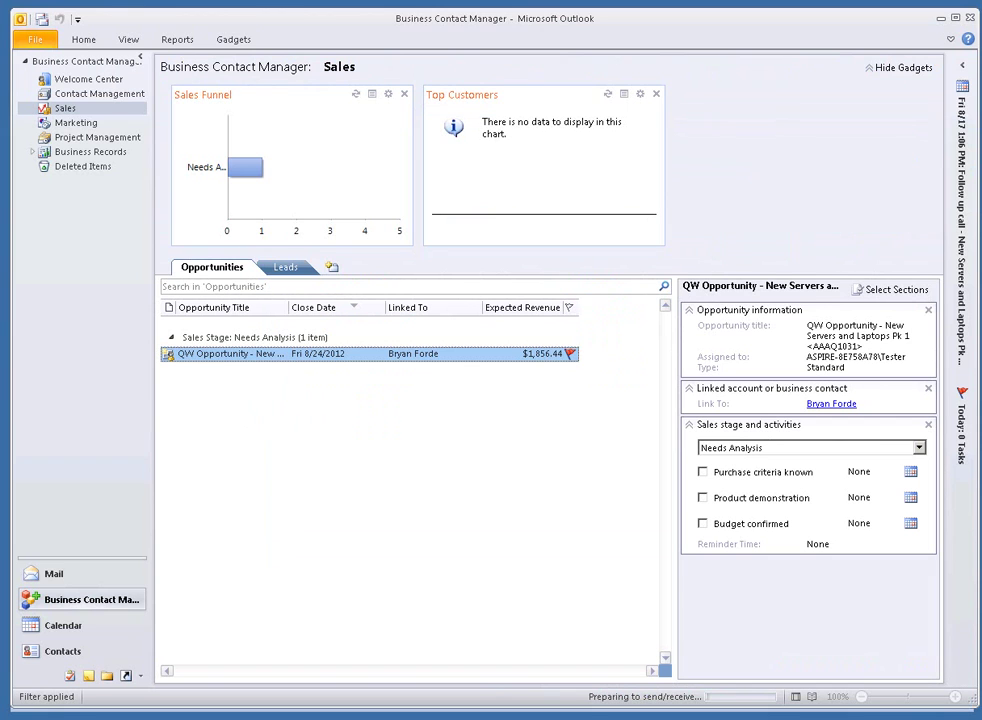
# Check the Sent Items folder of the Gmail account in Outlook for the e-mailed quote.
pyautogui.click(103, 579)
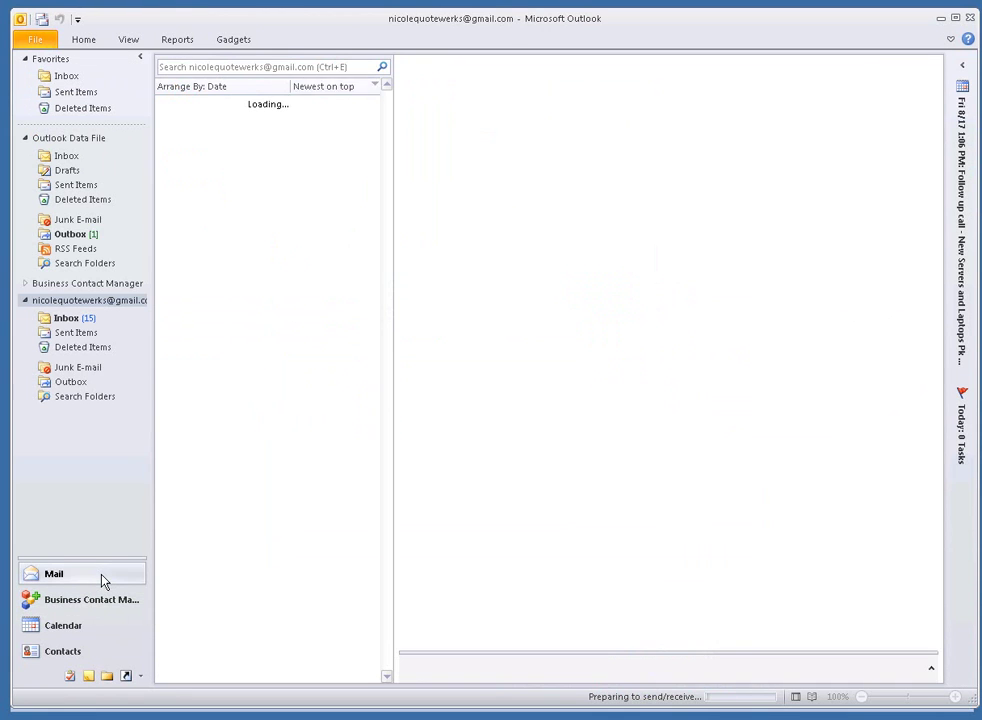
pyautogui.click(88, 336)
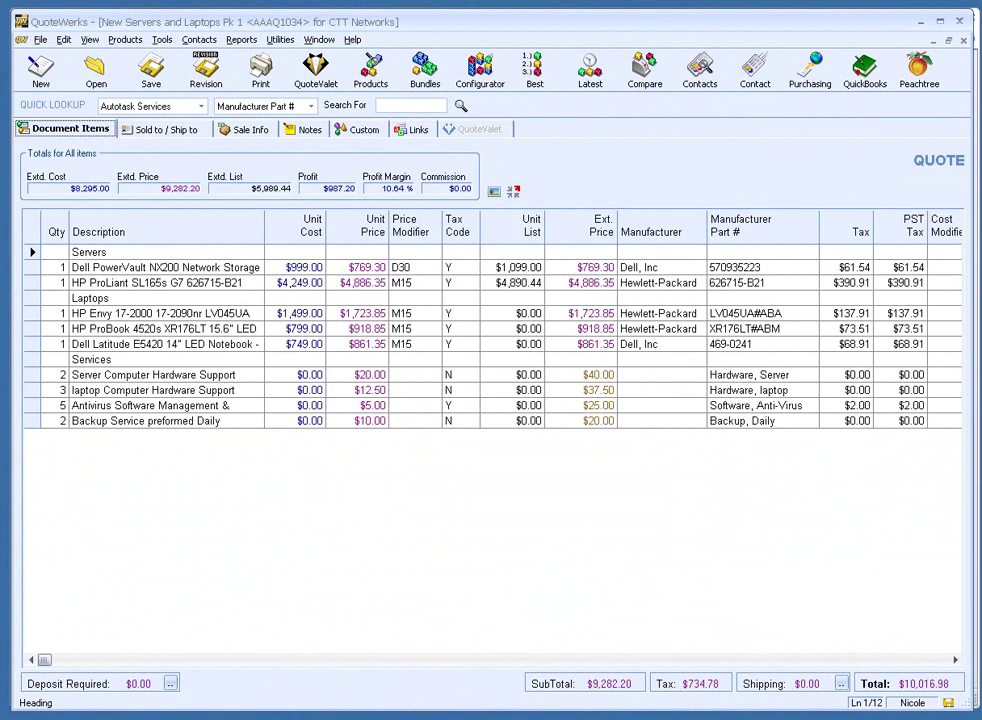
# Start converting the quote to an order, saving it with its linked document and existing Outlook BCM opportunity updated.
pyautogui.click(40, 40)
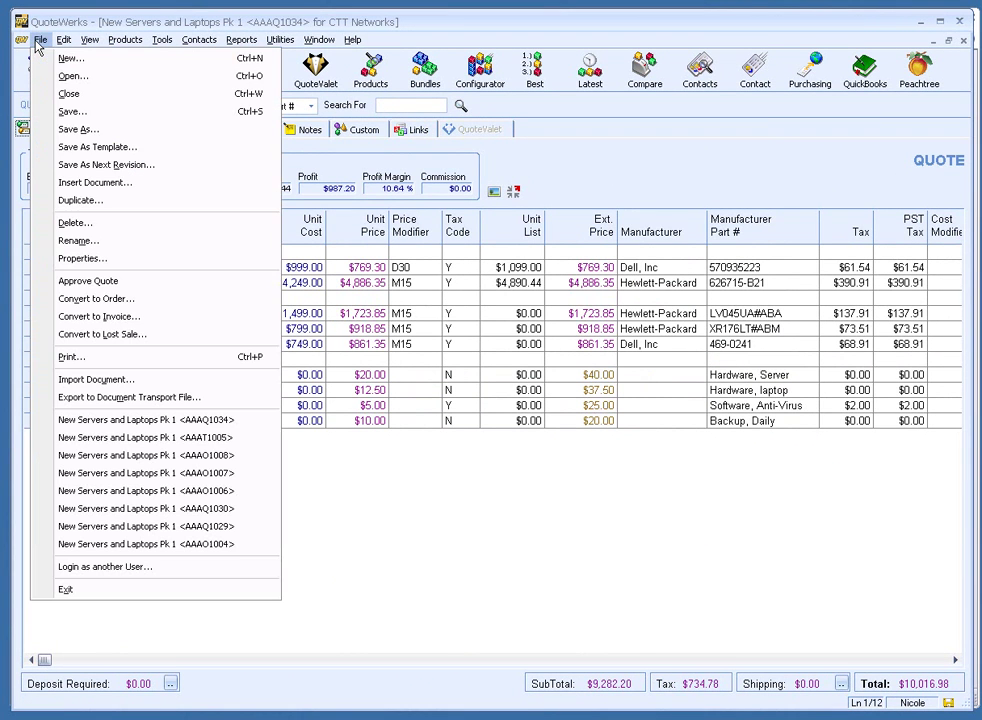
pyautogui.click(157, 306)
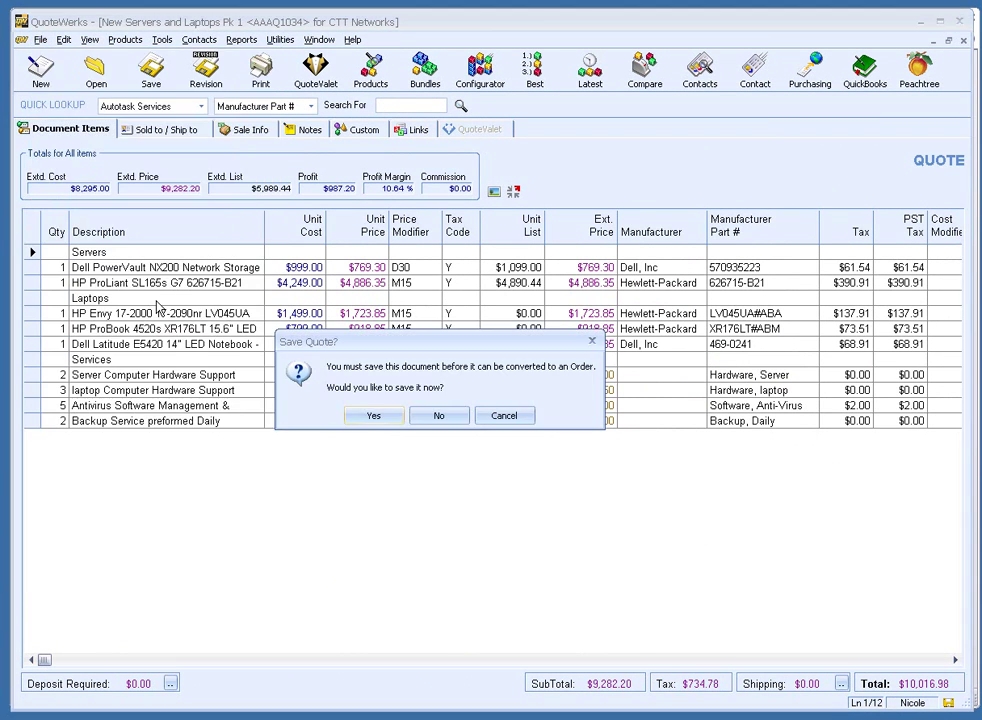
pyautogui.click(373, 416)
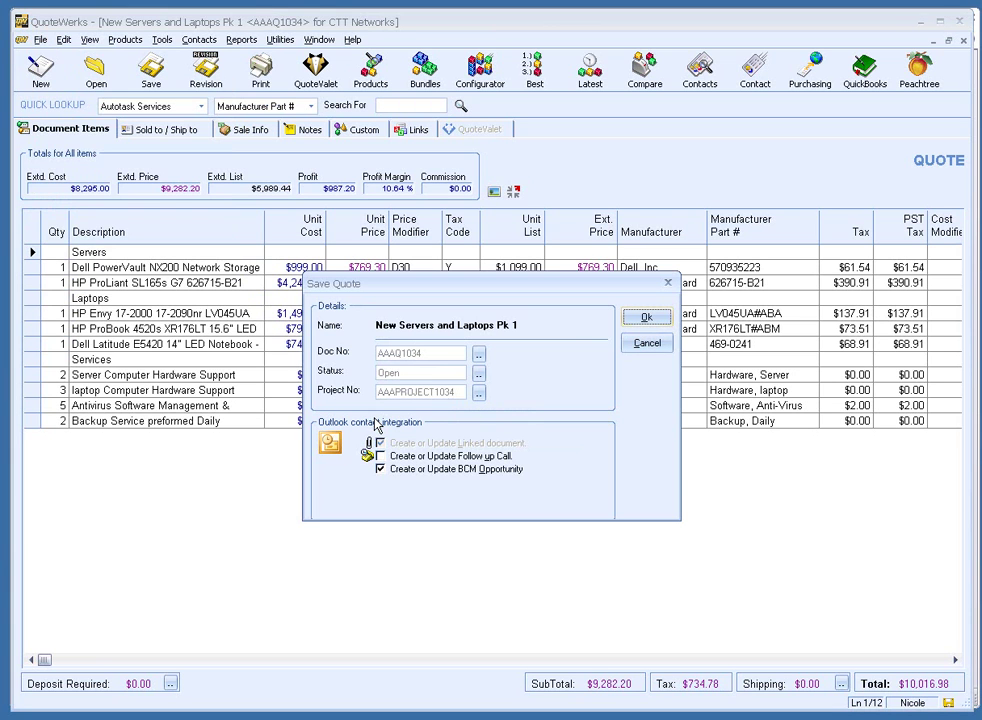
pyautogui.click(645, 318)
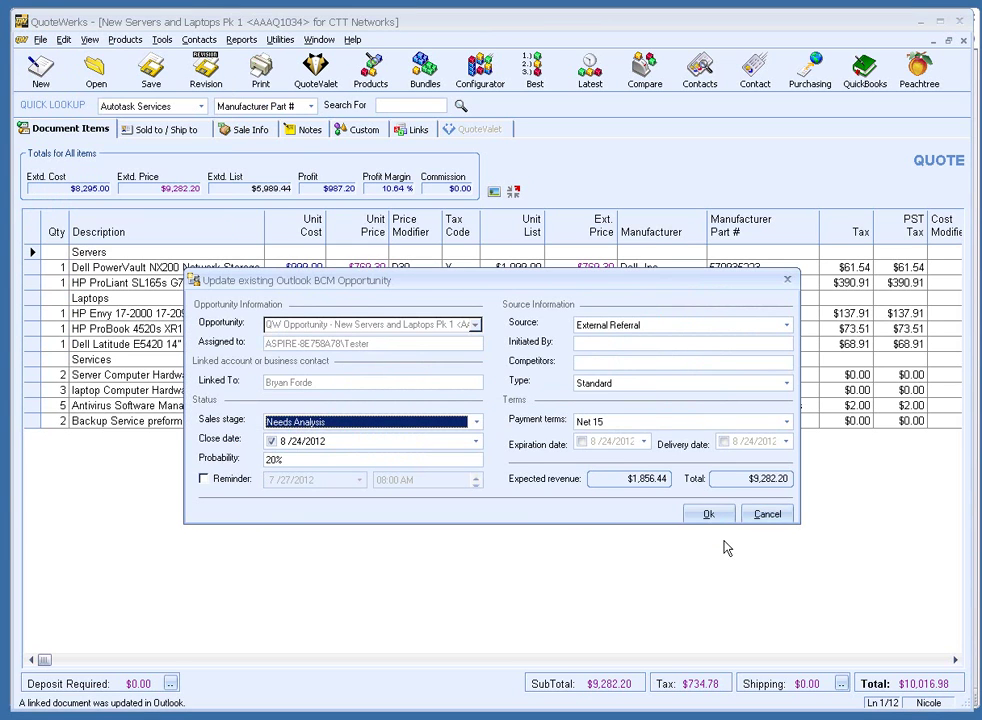
pyautogui.click(714, 515)
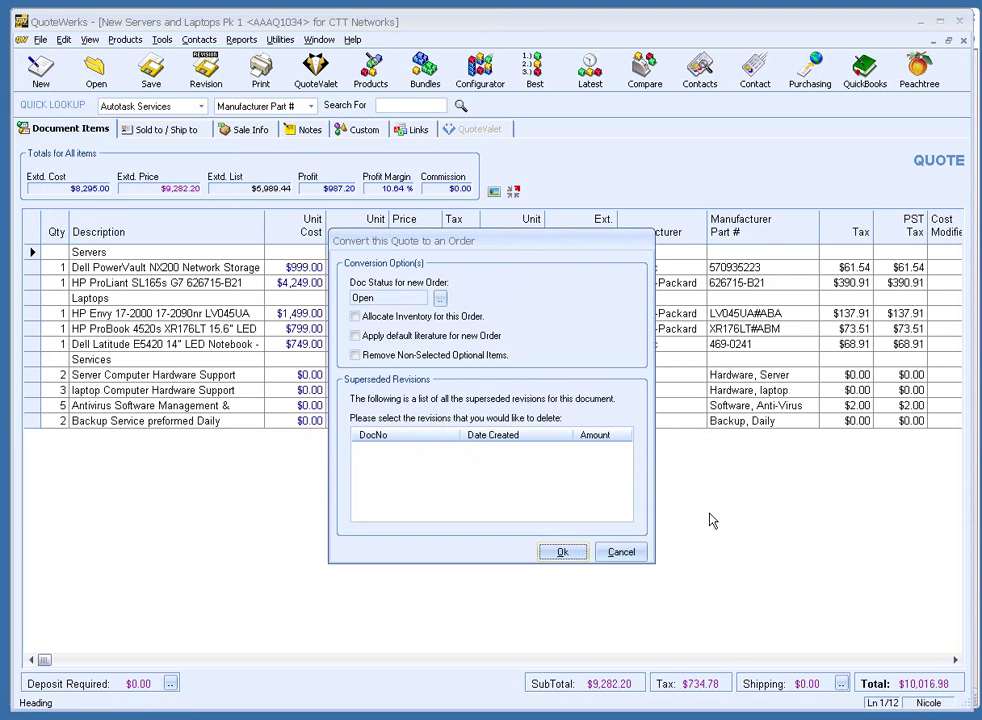
# Complete the order conversion with document status Open and close the Outlook BCM opportunity as Closed Won.
pyautogui.click(562, 552)
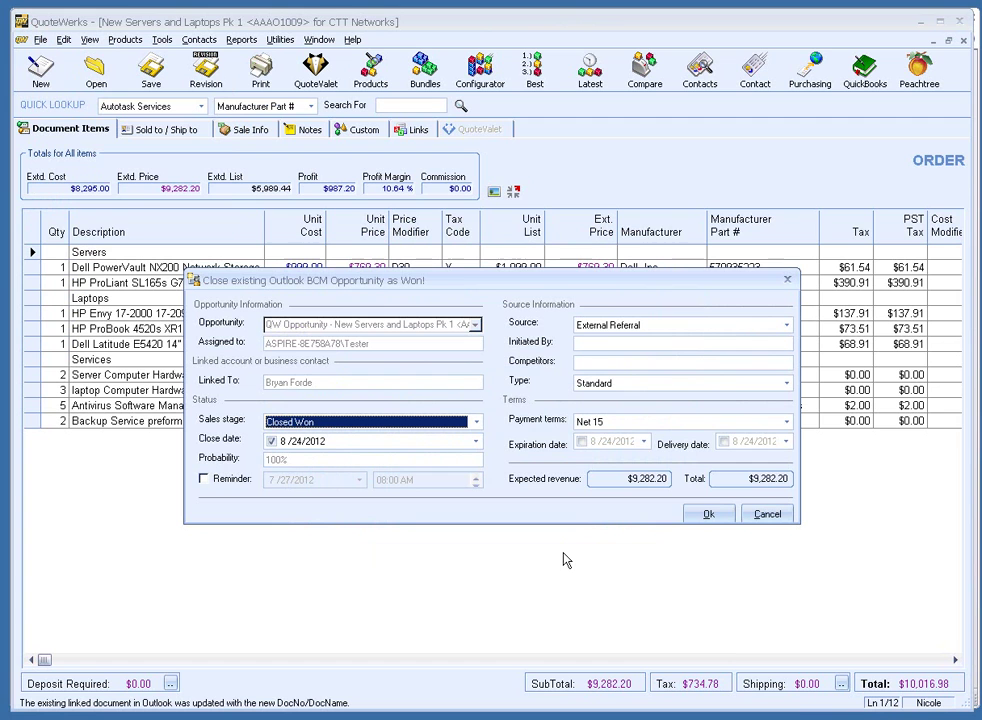
pyautogui.click(710, 515)
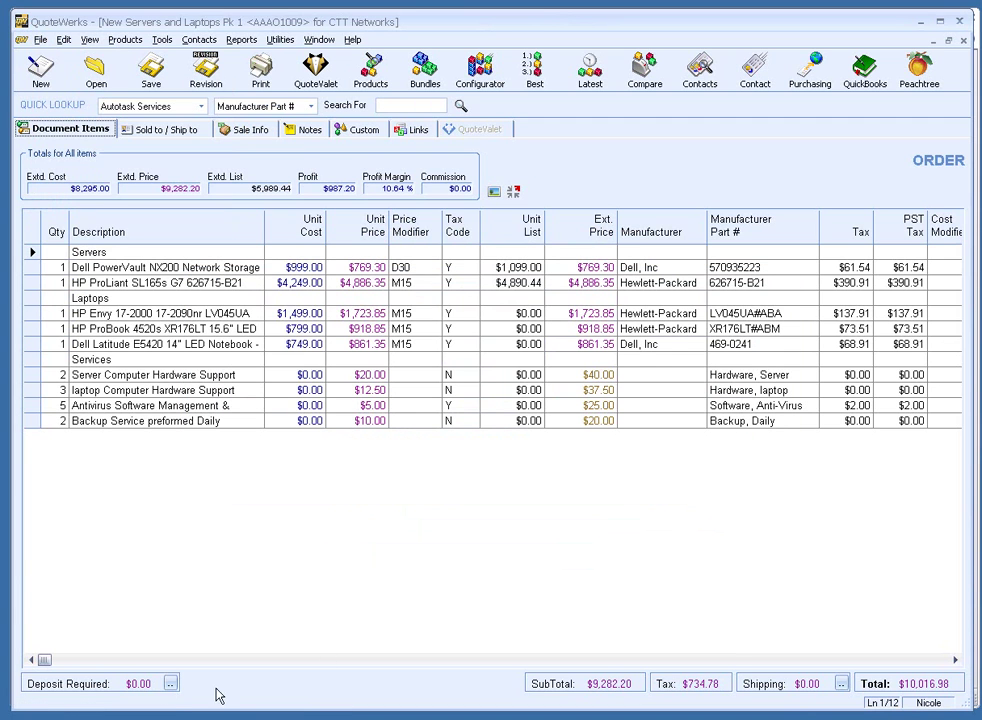